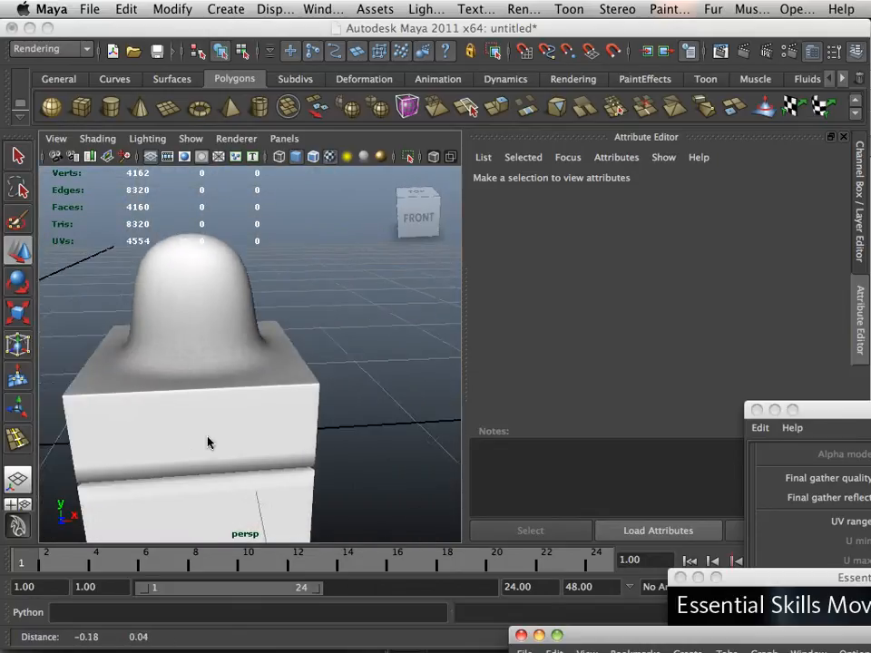
Select the domed box mesh in the perspective view and switch to Photoshop.
click(237, 386)
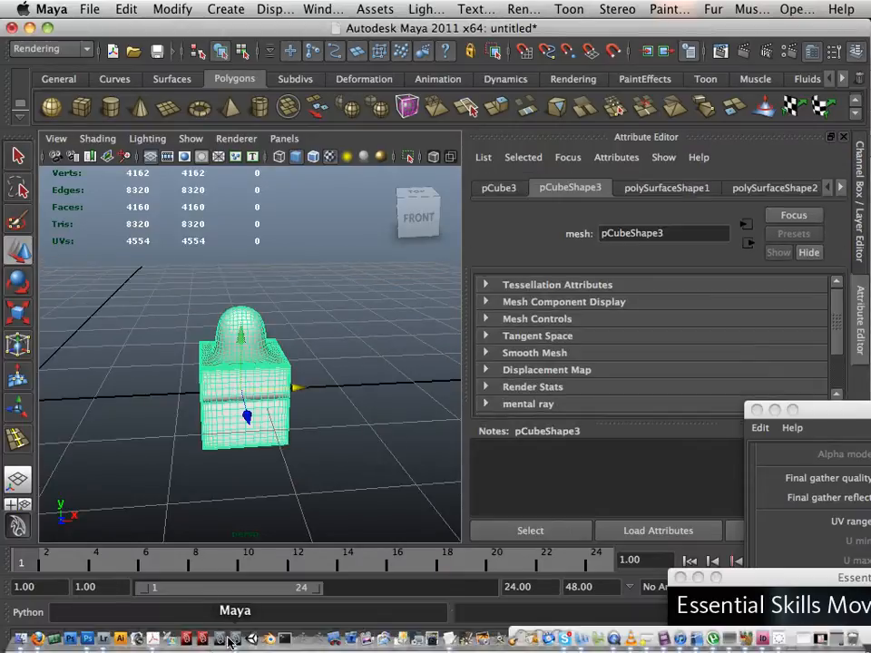
click(88, 639)
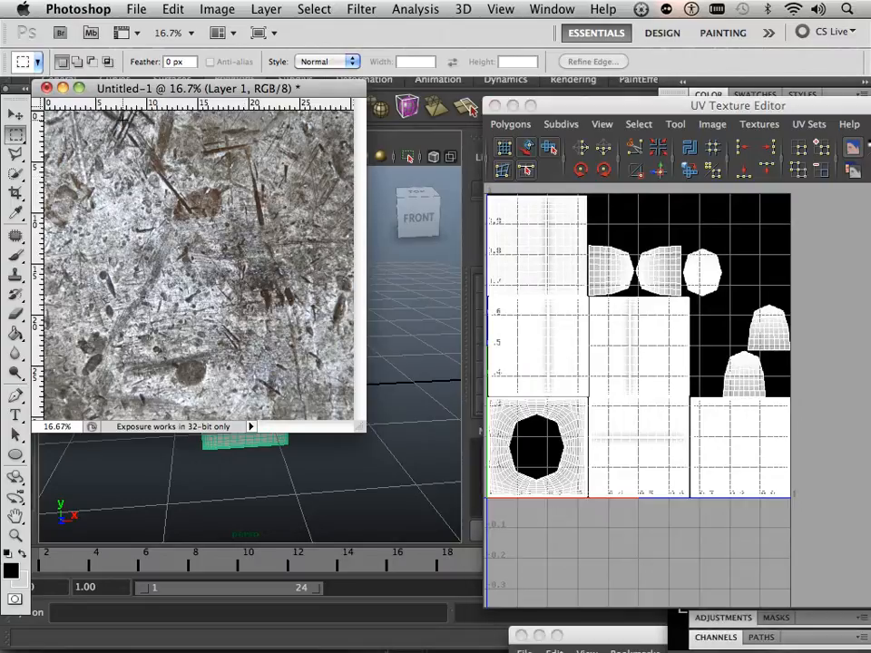
Open barrel mirror.tif from the Desktop folder baked example/renderData/mentalray/lightMap.
click(136, 9)
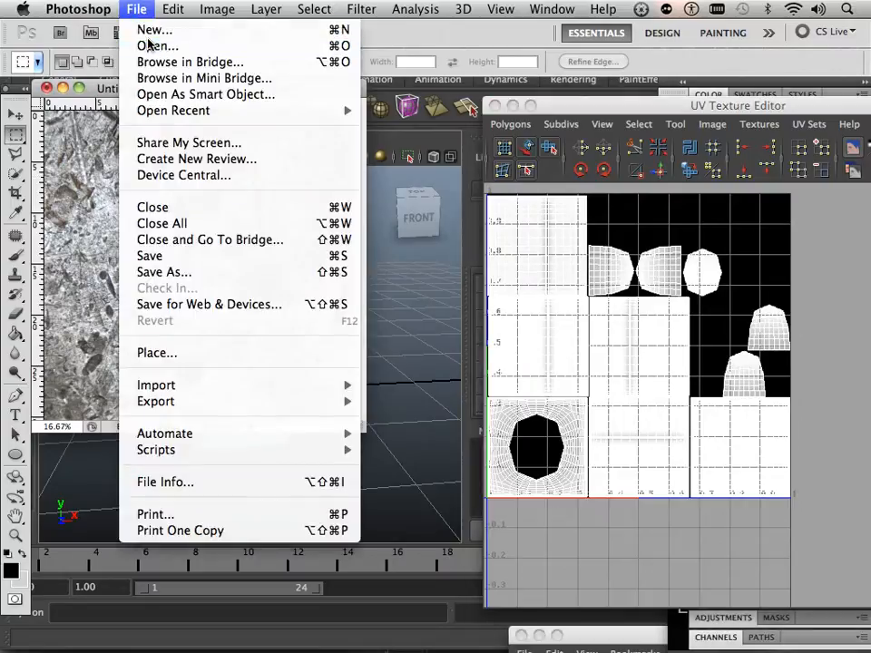
click(150, 45)
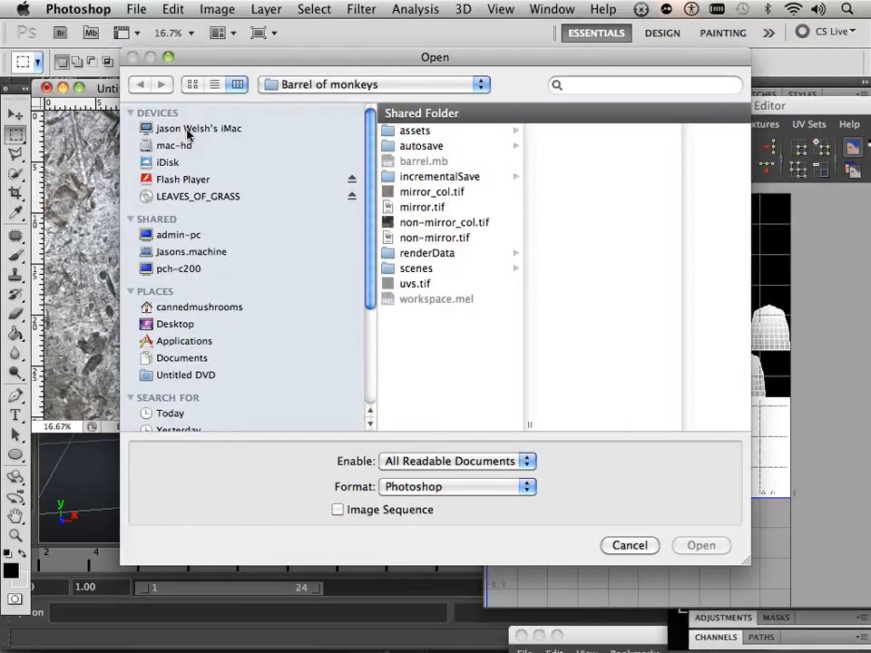
click(176, 324)
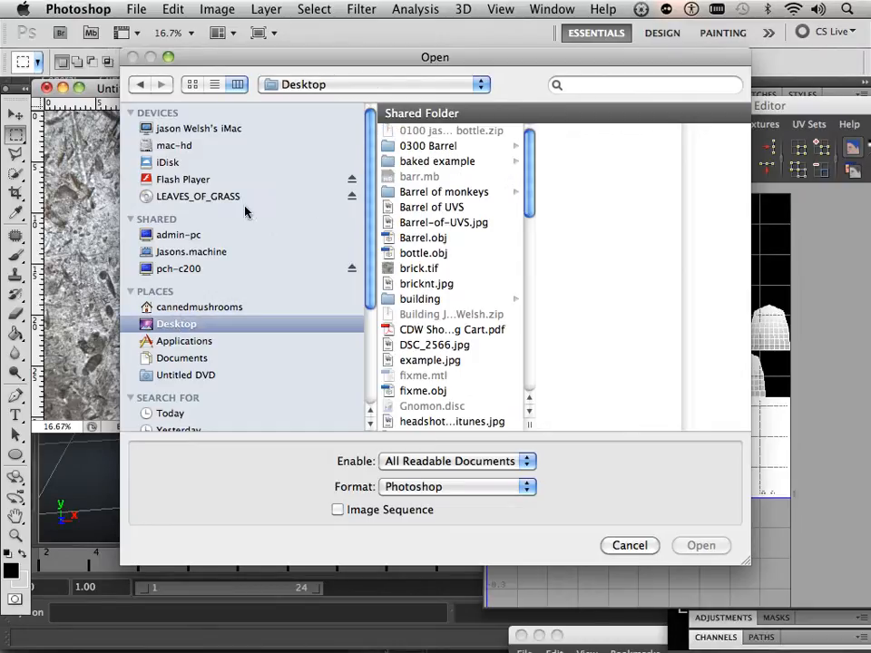
click(458, 163)
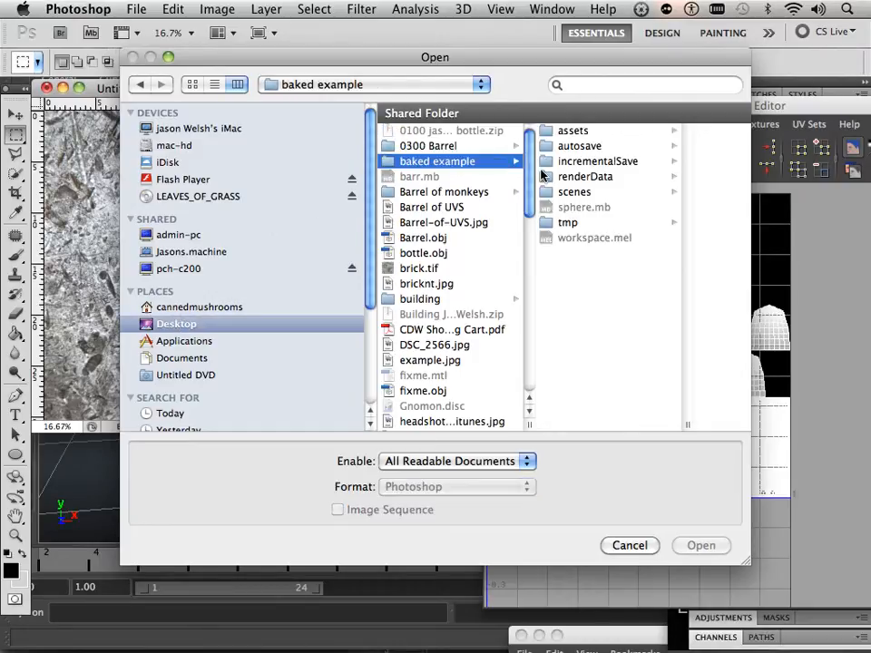
click(598, 178)
click(626, 133)
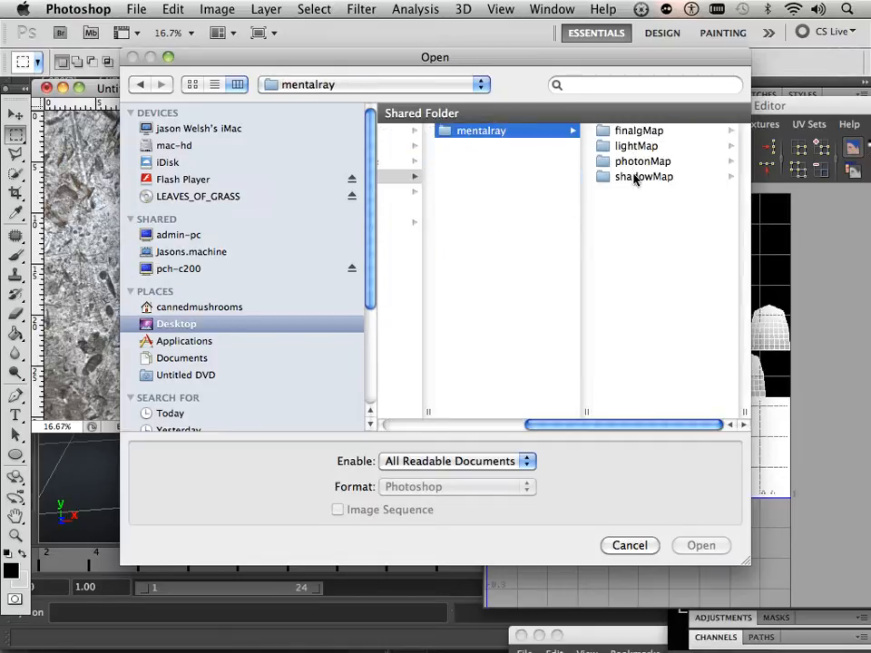
click(637, 147)
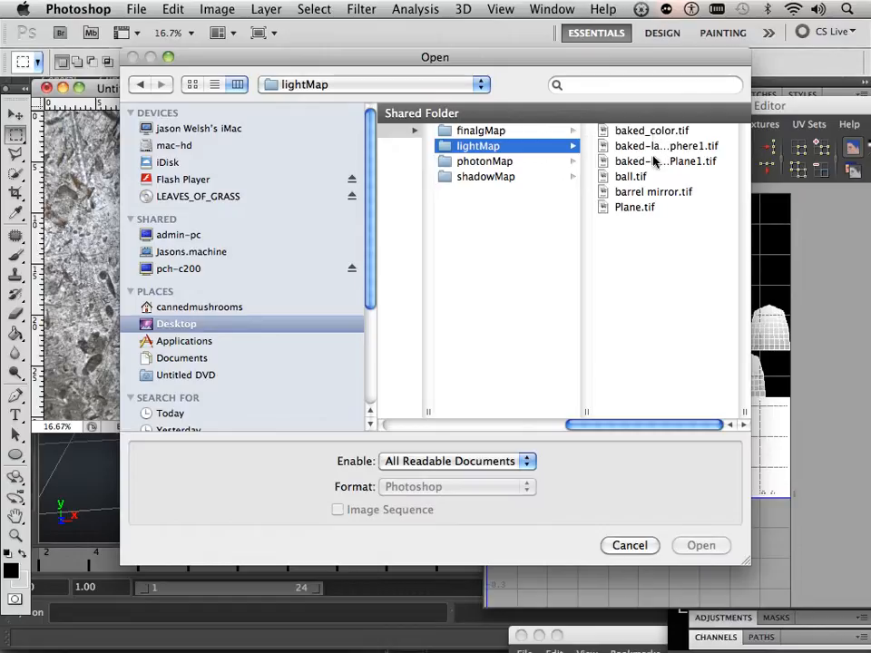
click(635, 177)
click(477, 191)
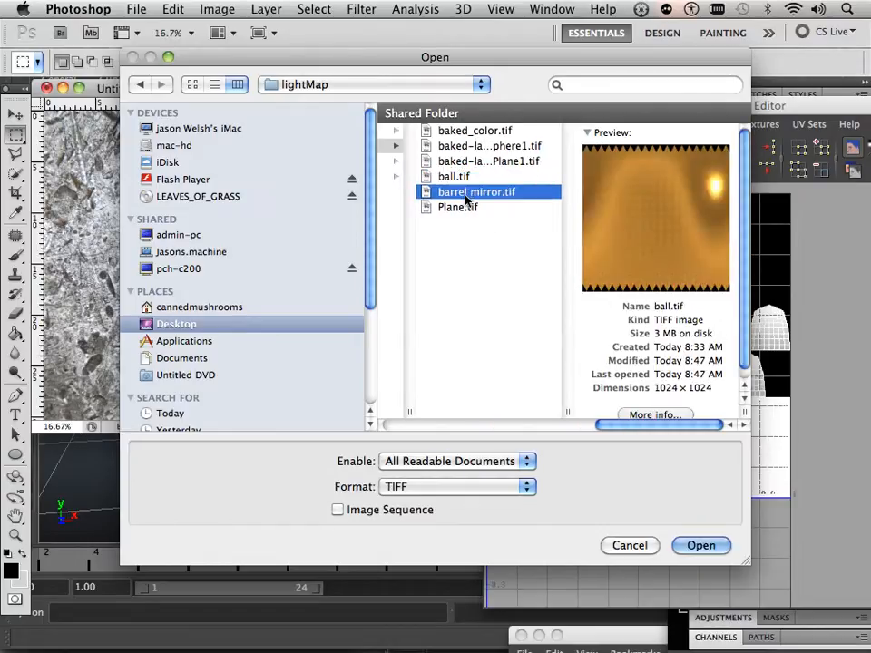
click(460, 179)
click(462, 191)
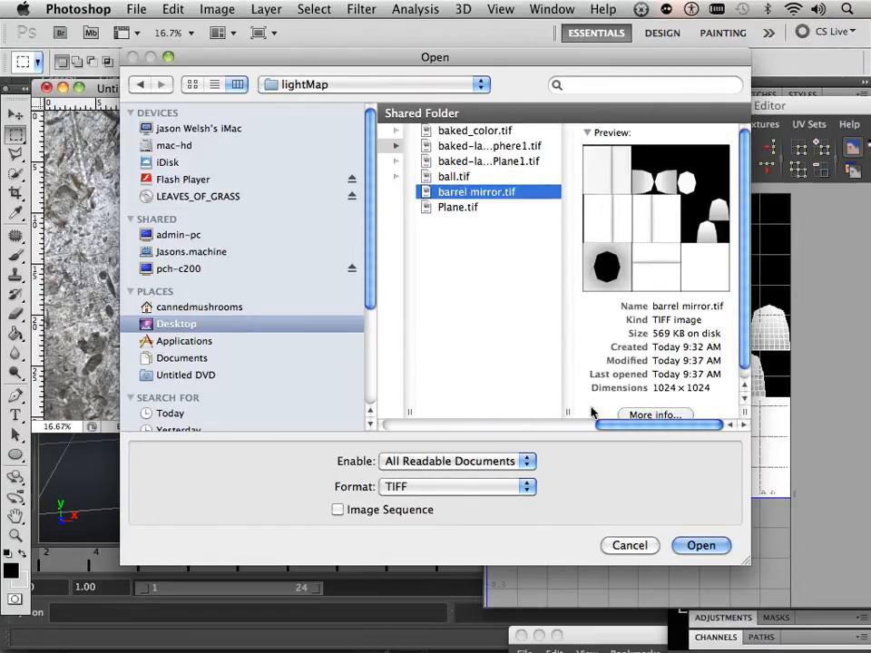
click(712, 551)
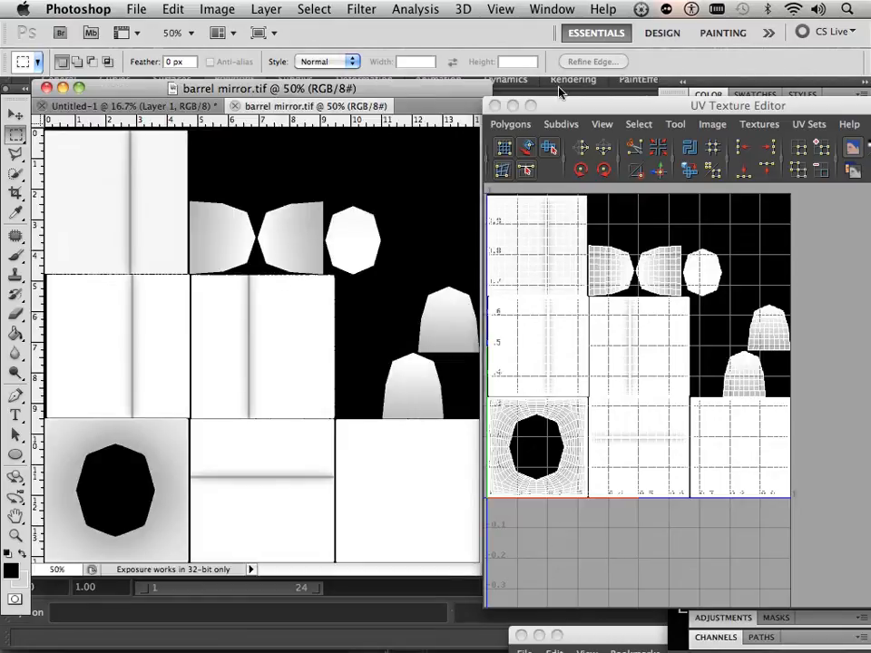
Switch to Maya to move the UV Texture Editor aside, and return to Photoshop.
click(558, 91)
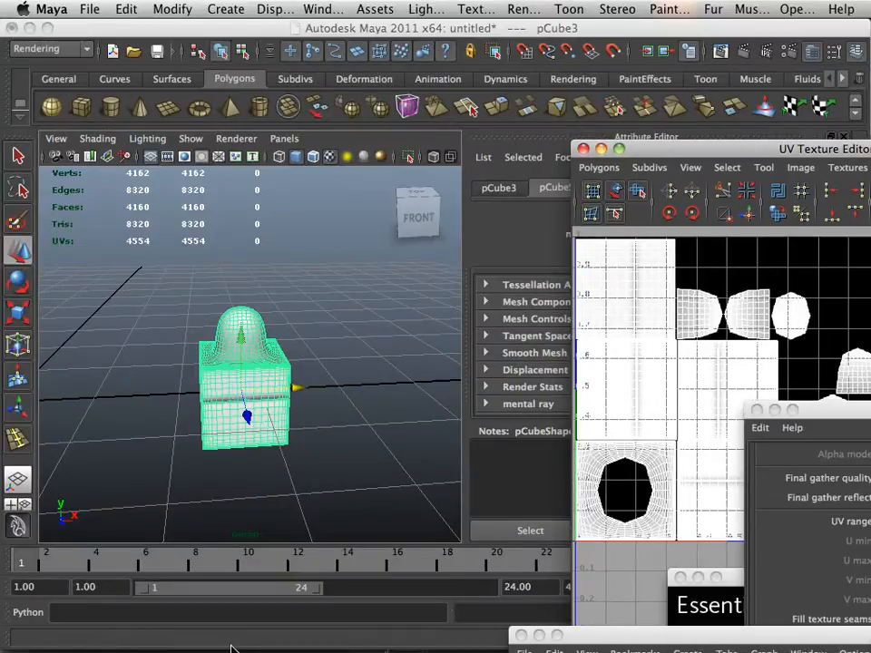
key(super+Tab)
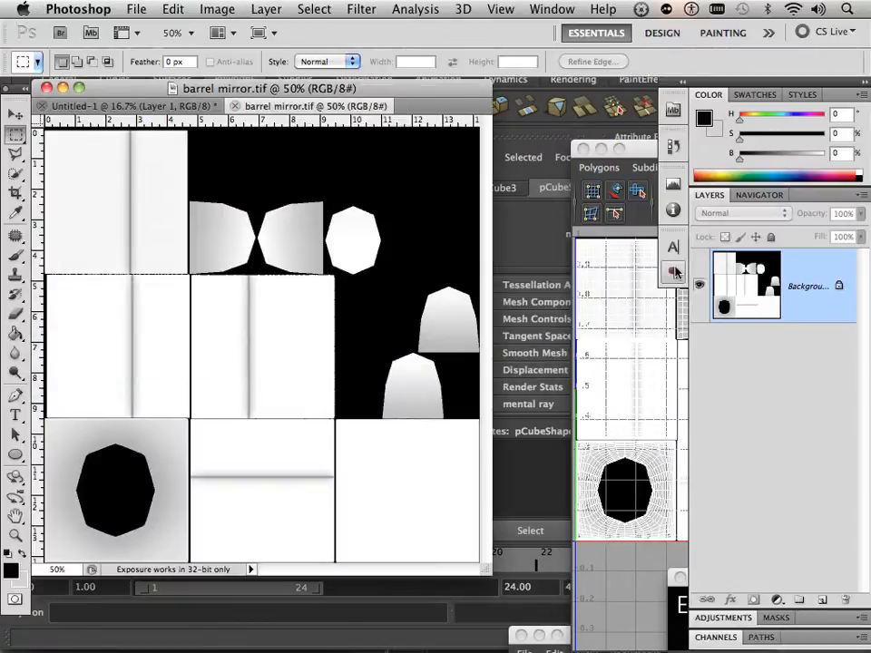
right_click(789, 306)
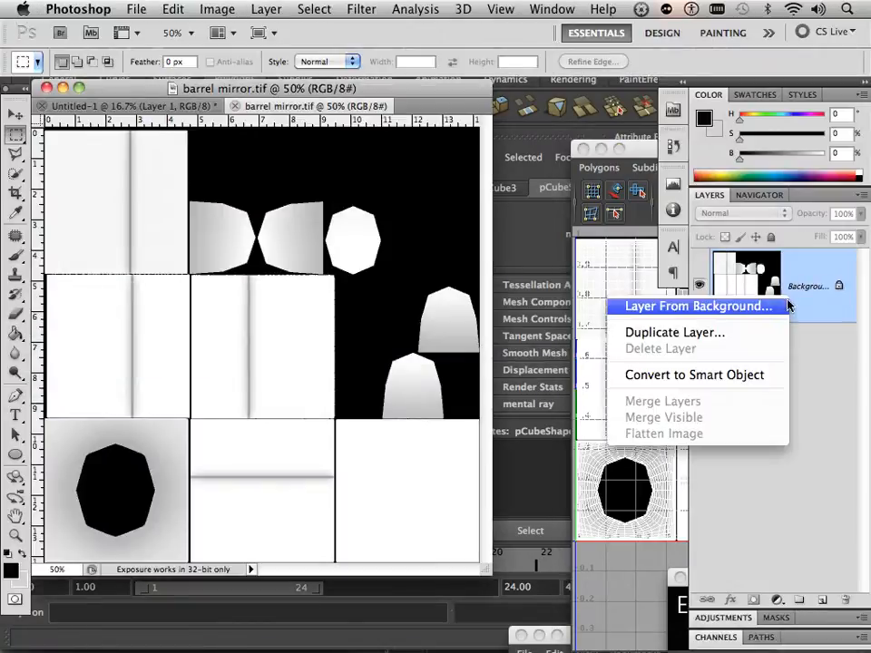
click(758, 342)
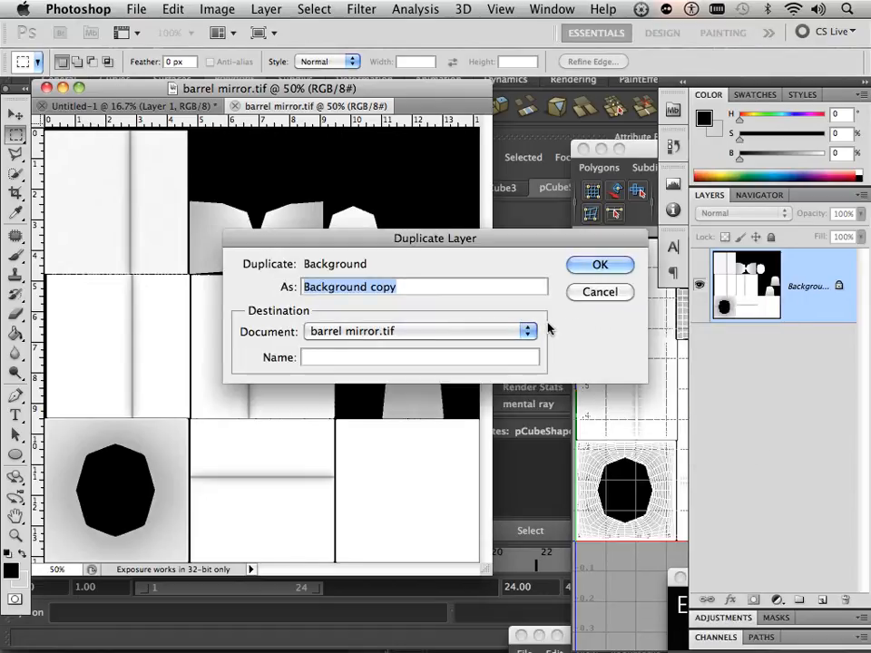
click(598, 292)
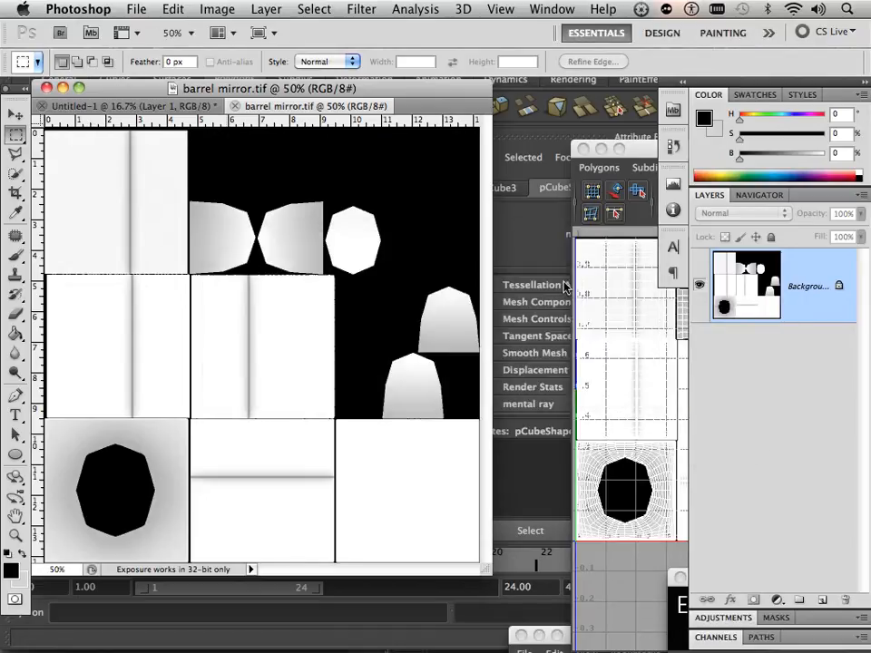
Duplicate the scratched metal layer, Layer 1 of Untitled-1, into the barrel mirror.tif document.
click(143, 103)
right_click(780, 302)
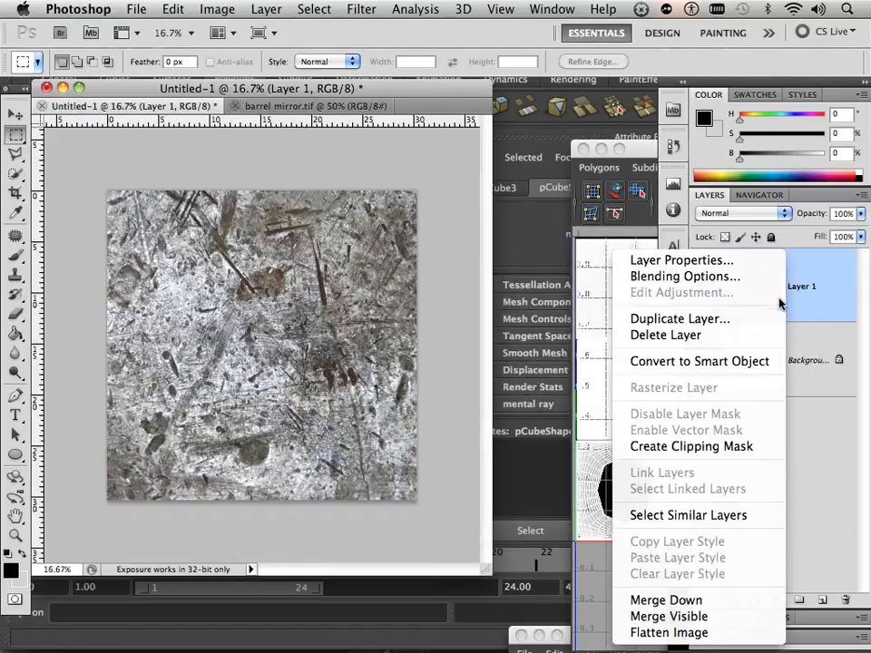
click(725, 319)
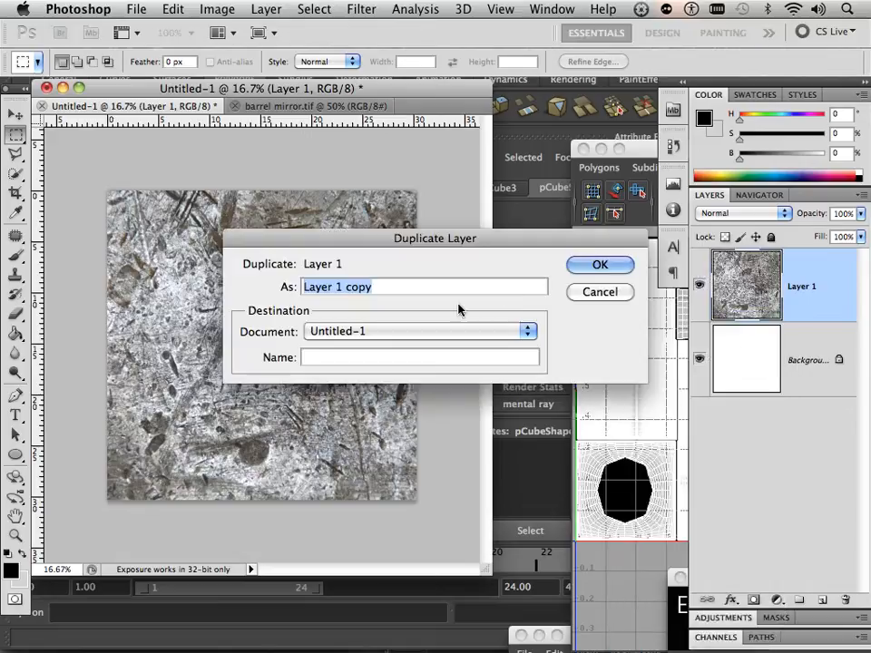
click(444, 331)
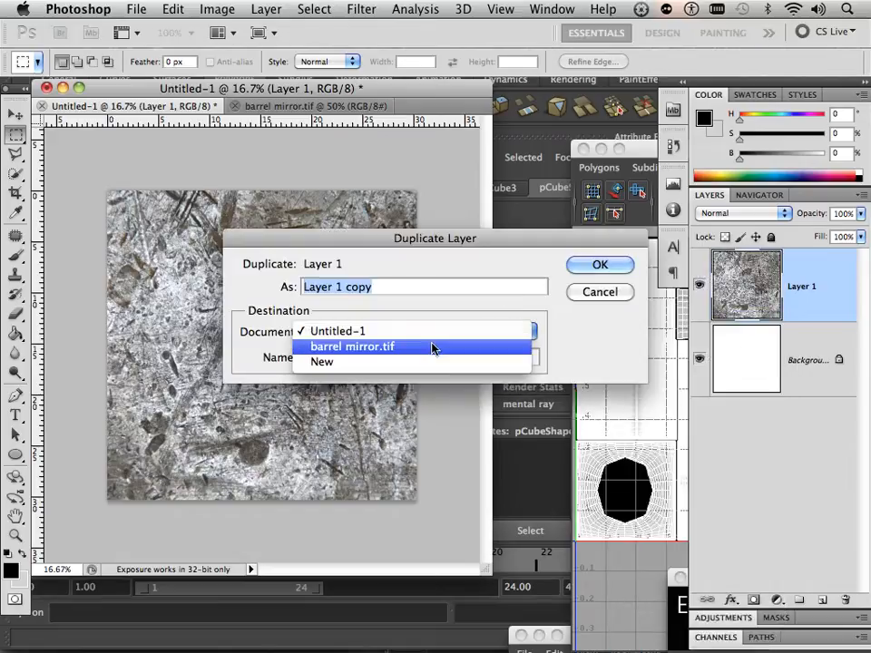
click(433, 348)
click(596, 264)
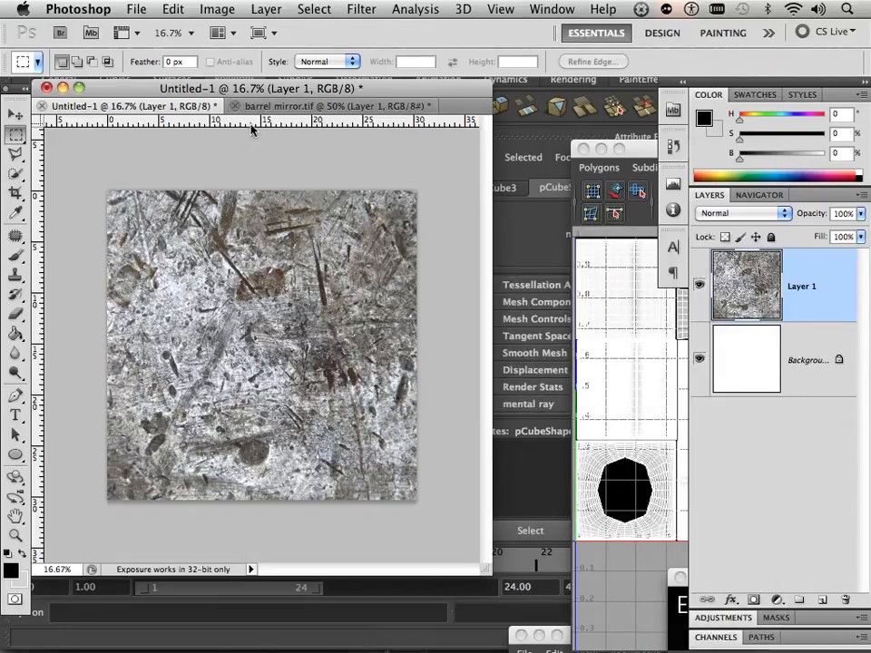
Scale the metal texture layer in barrel mirror.tif down to about 62% and apply the transformation.
click(272, 106)
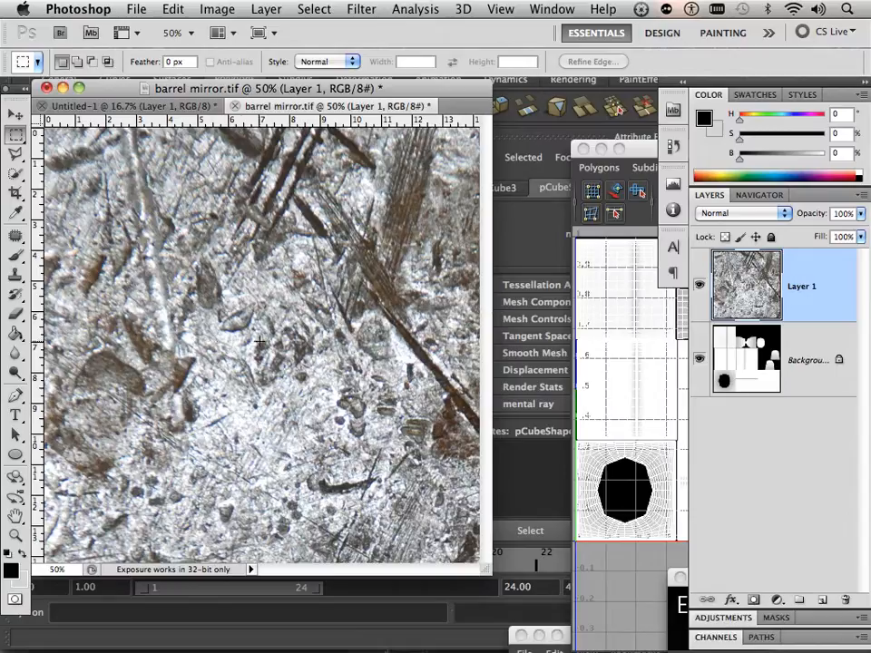
click(552, 9)
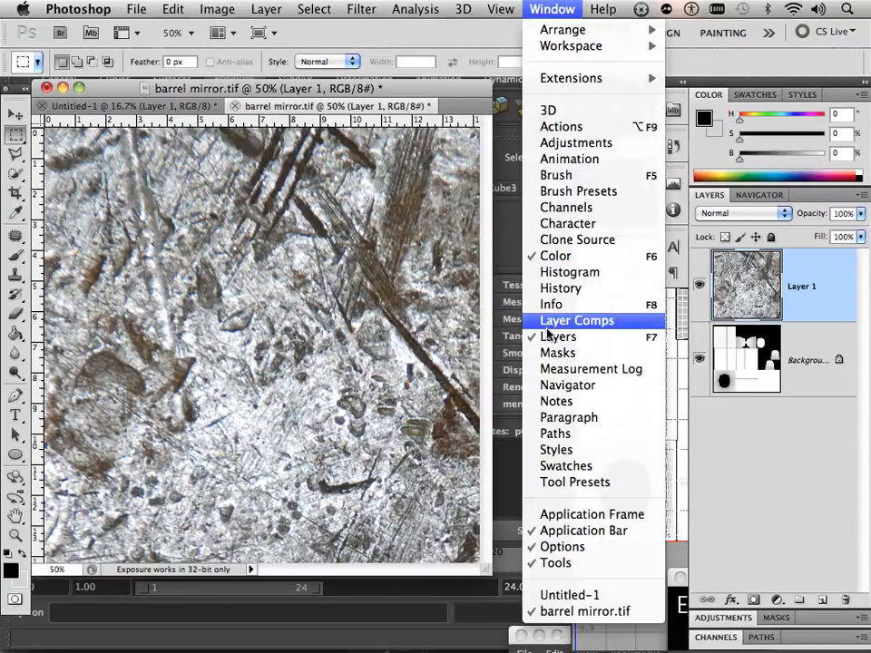
click(555, 384)
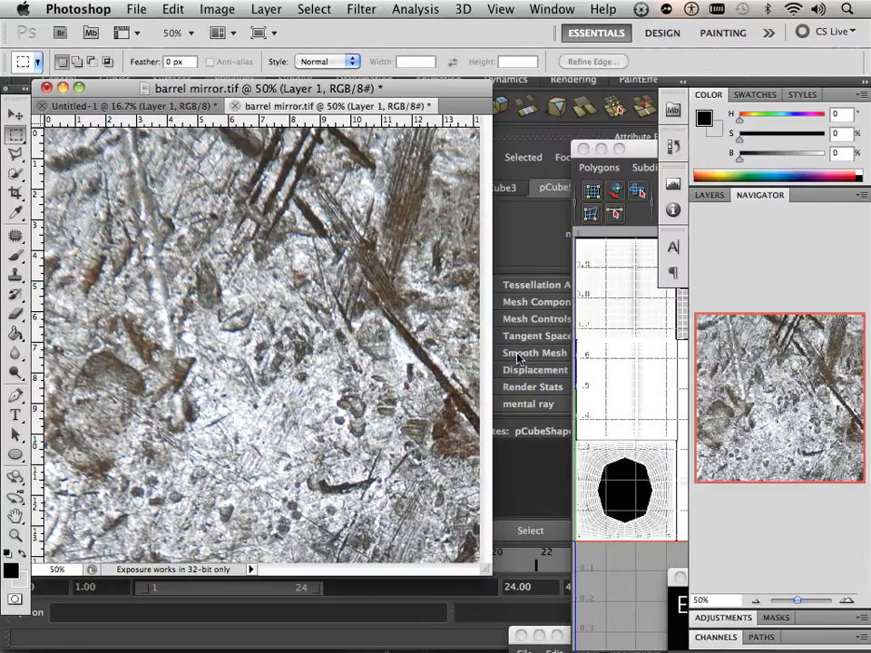
drag(804, 602, 785, 602)
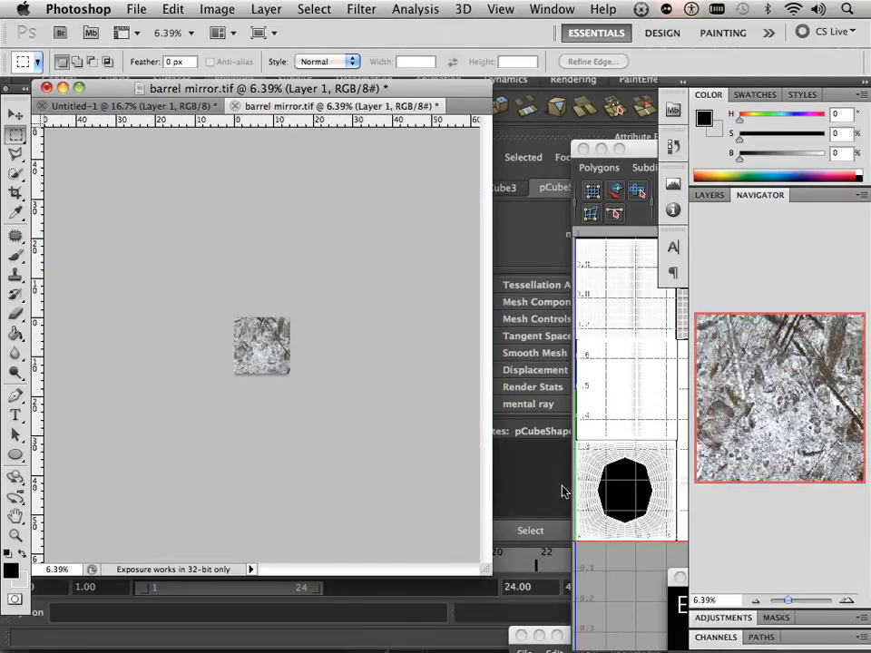
click(16, 114)
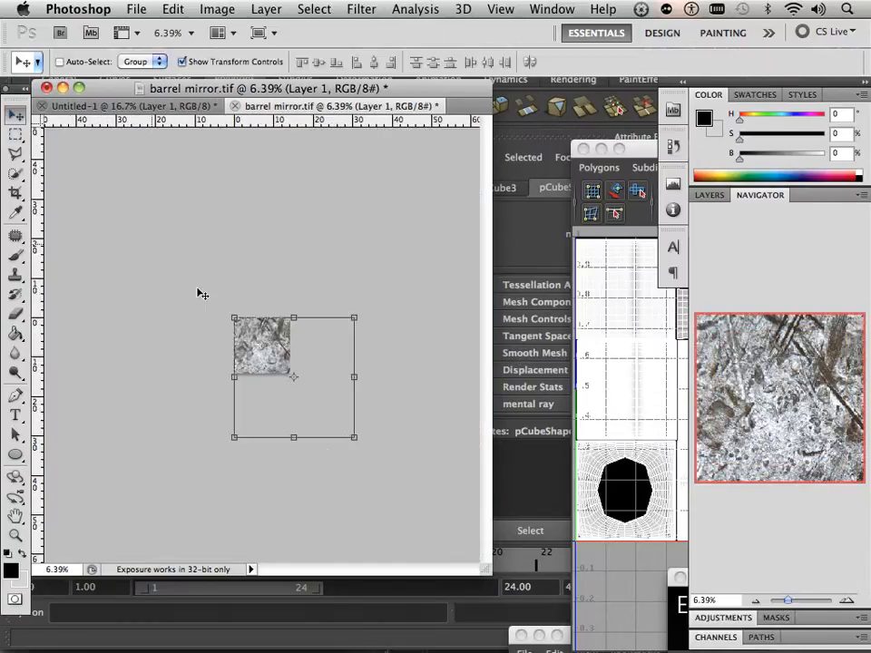
drag(354, 438, 290, 390)
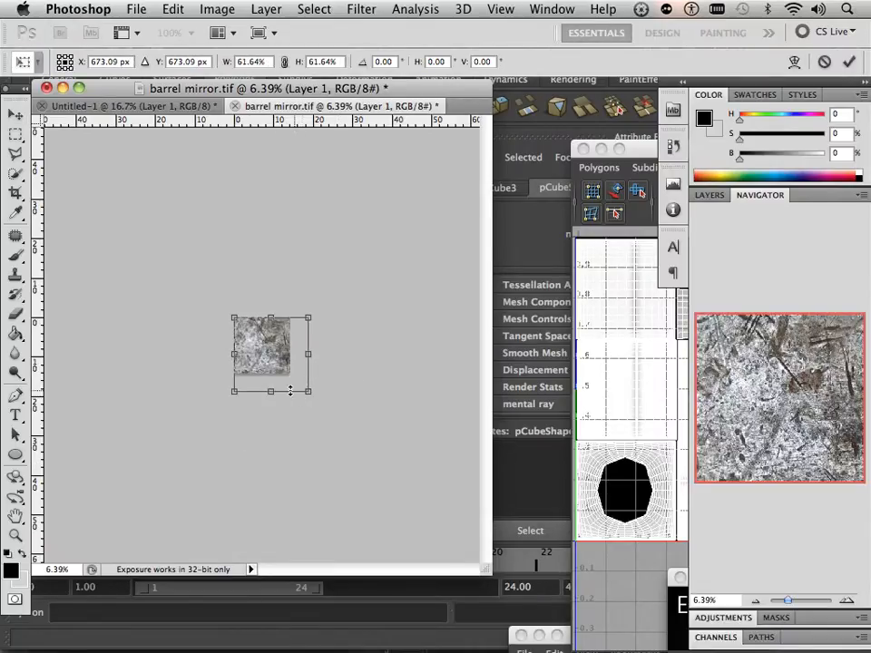
click(15, 113)
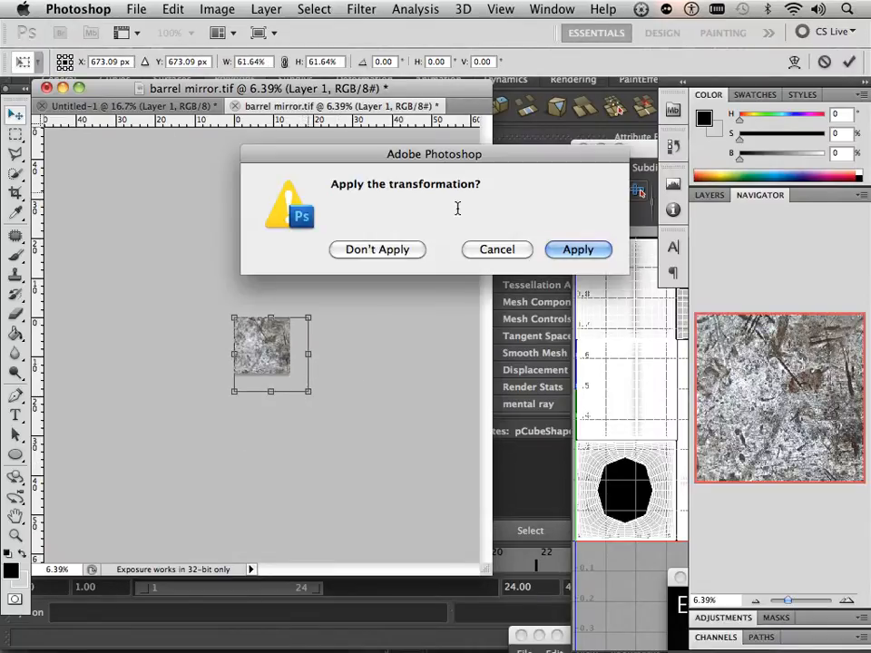
click(575, 251)
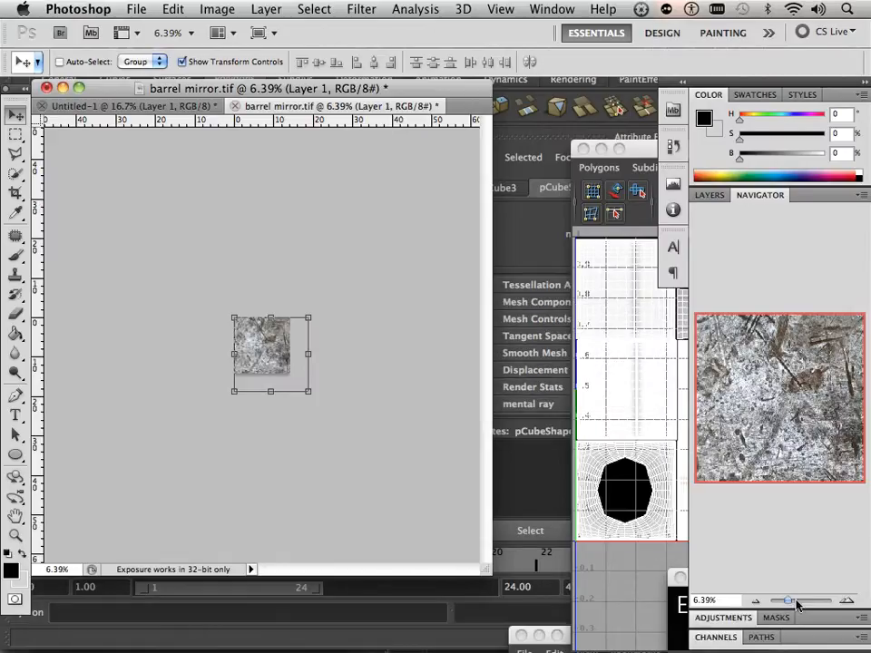
Convert the baked Background into a regular layer named Layer 0 and place it above the metal texture layer.
drag(788, 606, 795, 606)
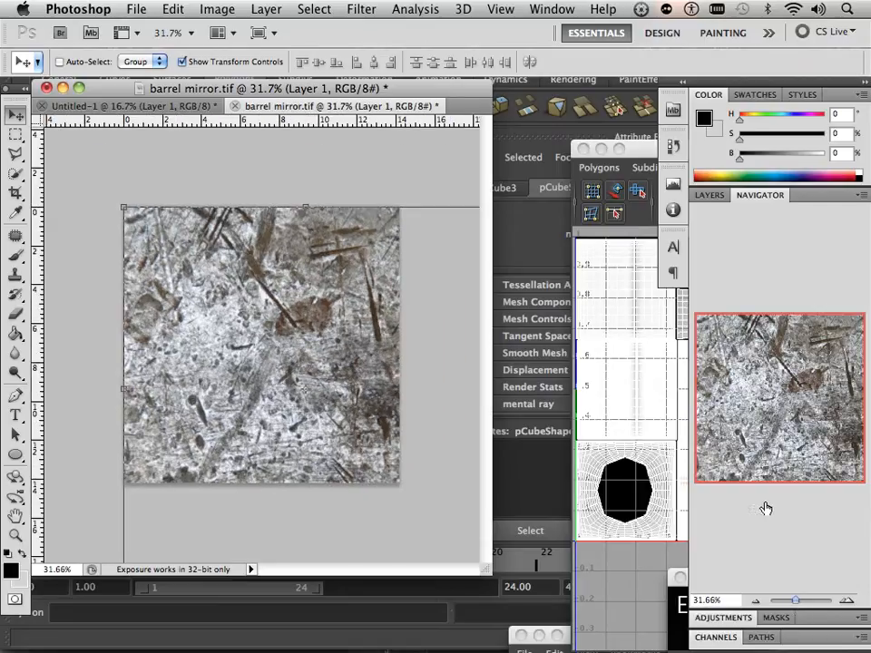
click(713, 199)
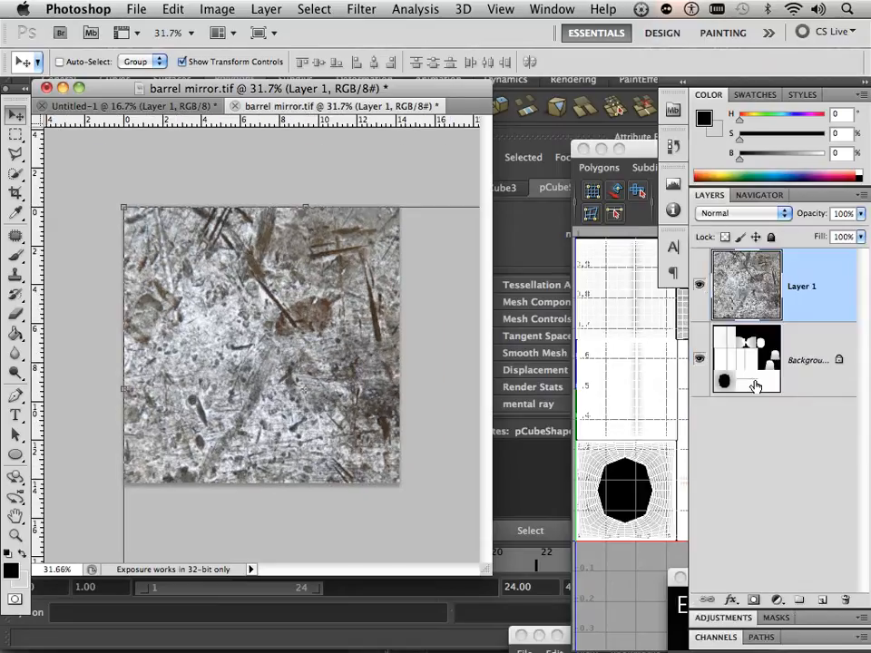
double_click(794, 377)
click(587, 280)
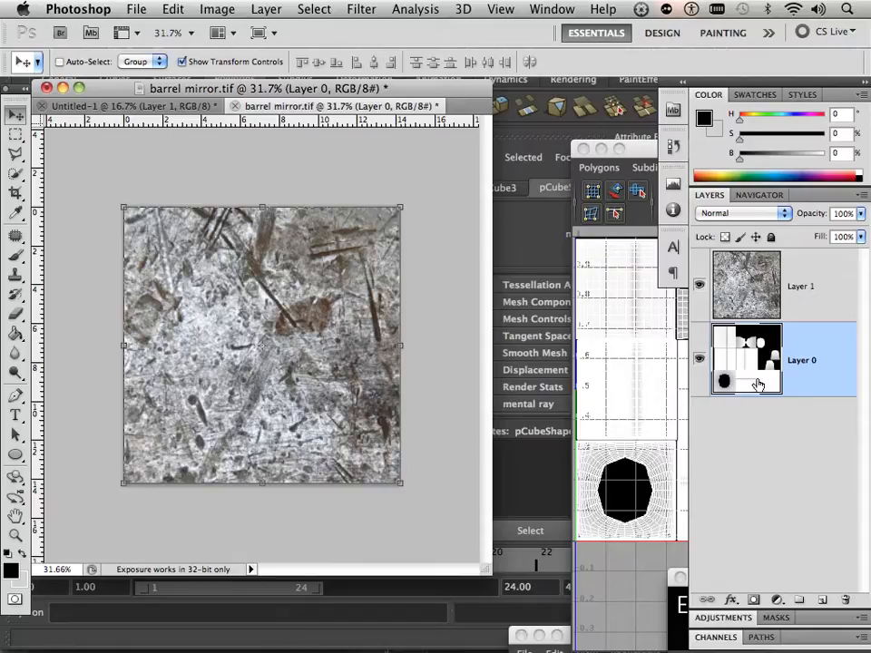
drag(802, 382, 802, 272)
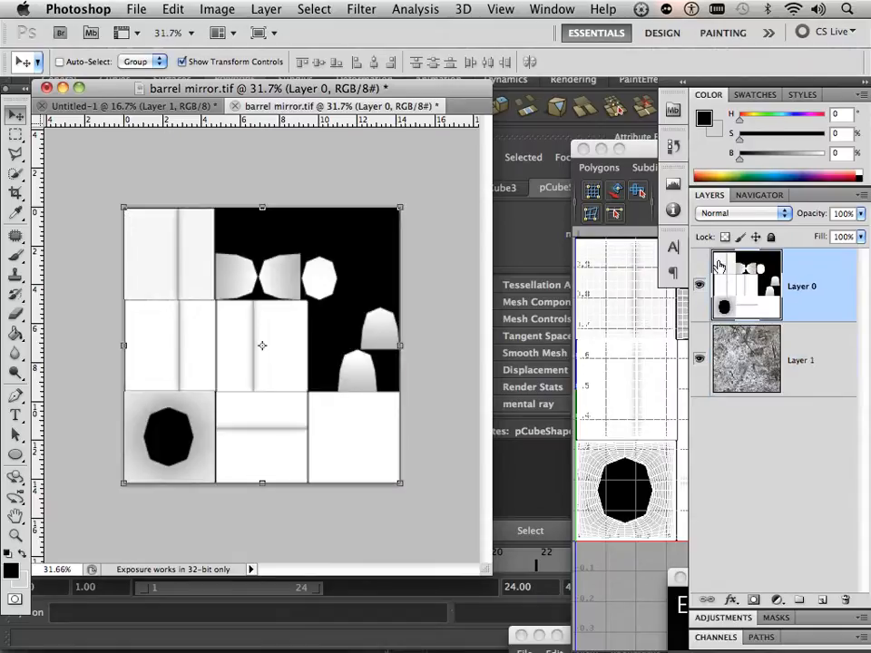
Set the baked light map layer's blend mode to Multiply and its opacity to 67%.
click(737, 214)
click(722, 257)
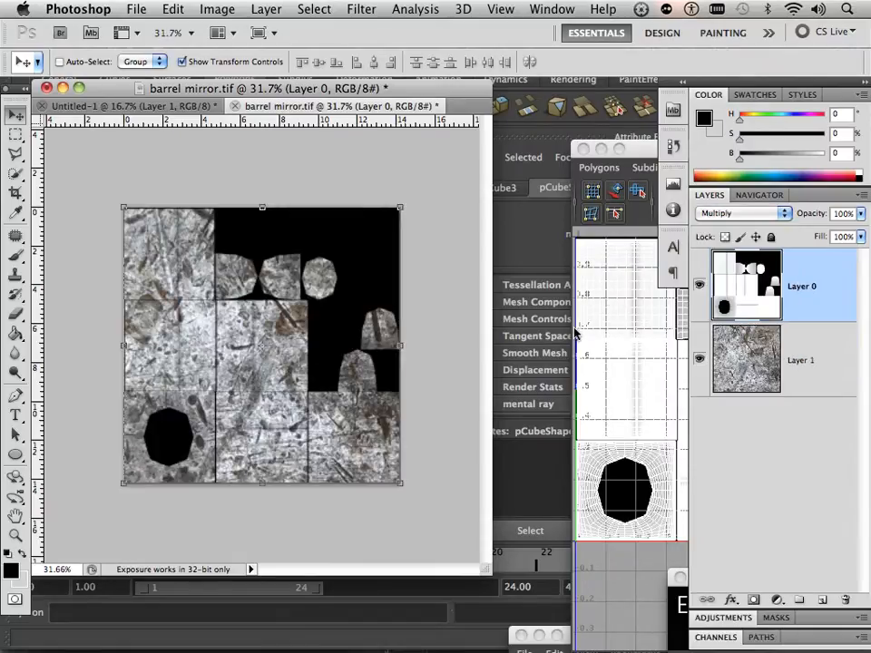
click(865, 218)
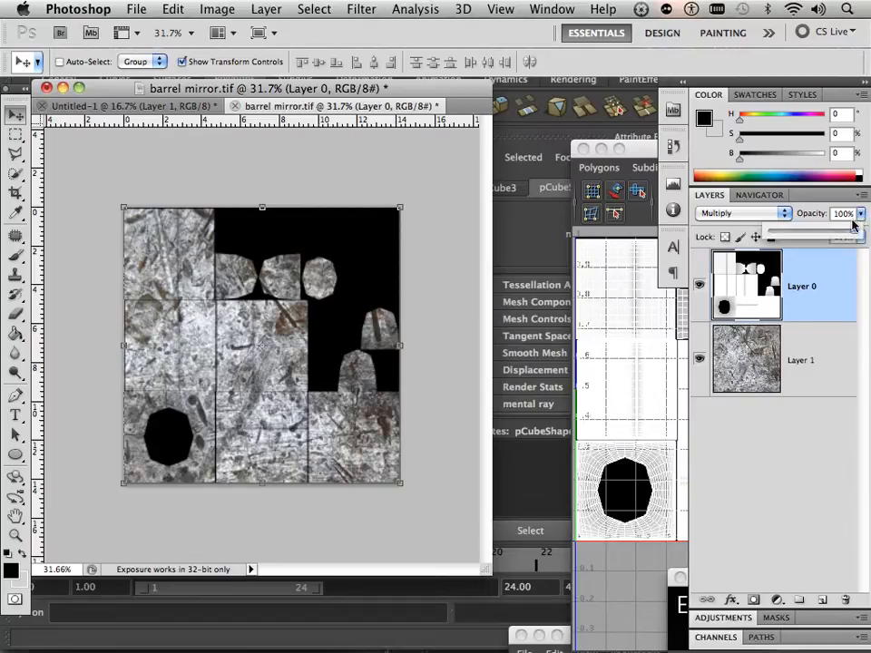
drag(854, 233, 824, 234)
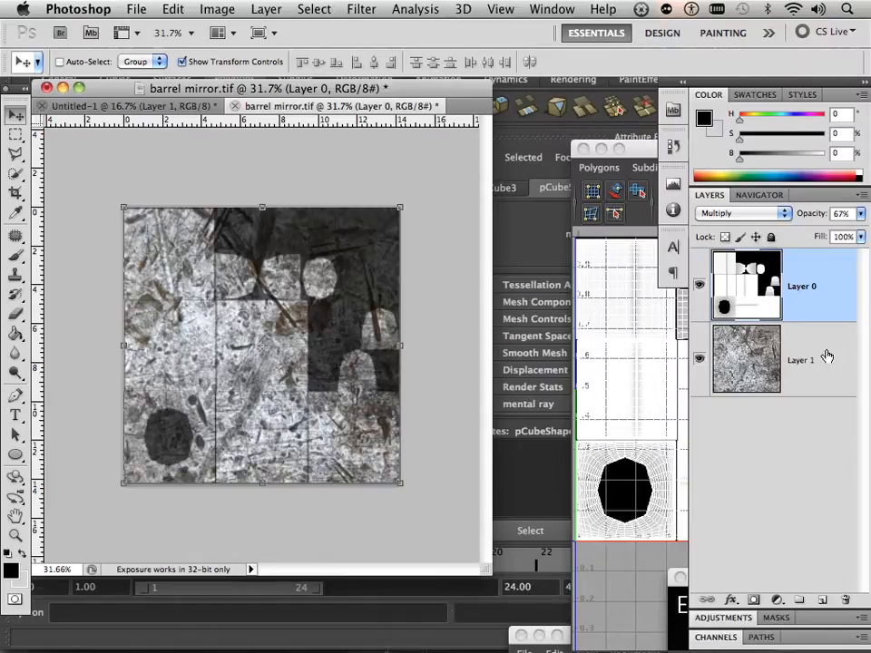
Save the combined texture over barrel mirror.tif as an uncompressed TIFF with layers included and RLE layer compression.
click(712, 353)
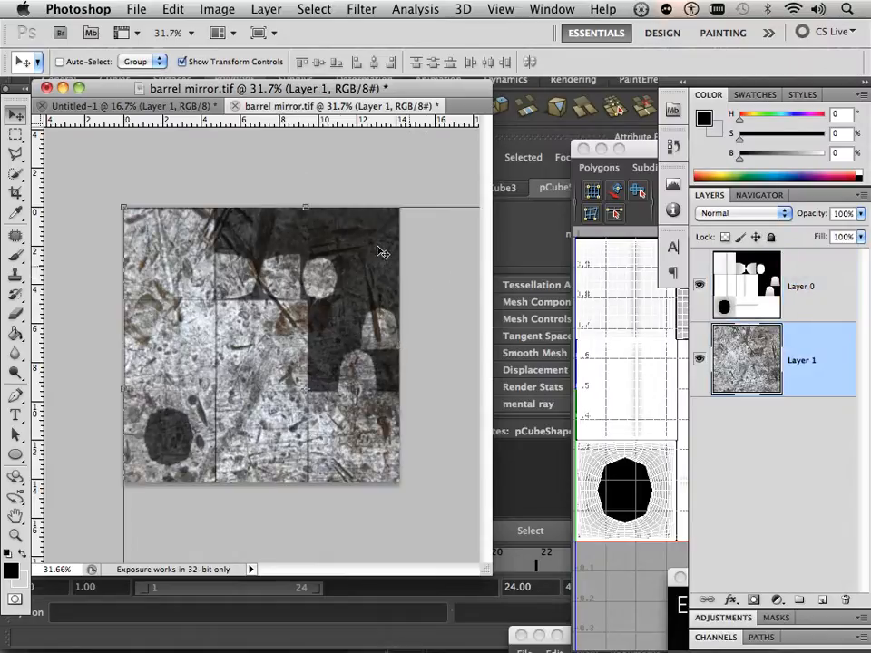
click(136, 10)
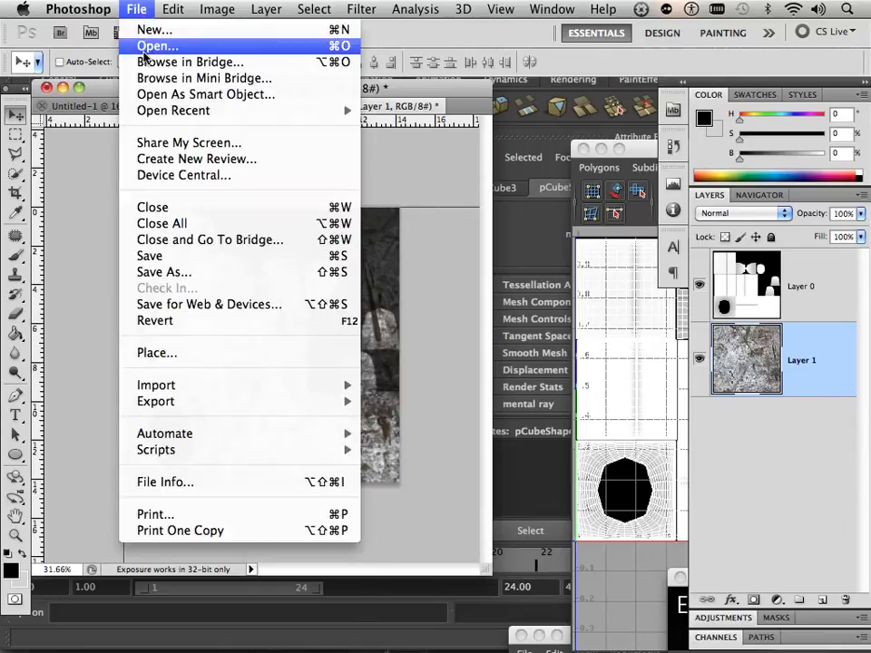
click(215, 281)
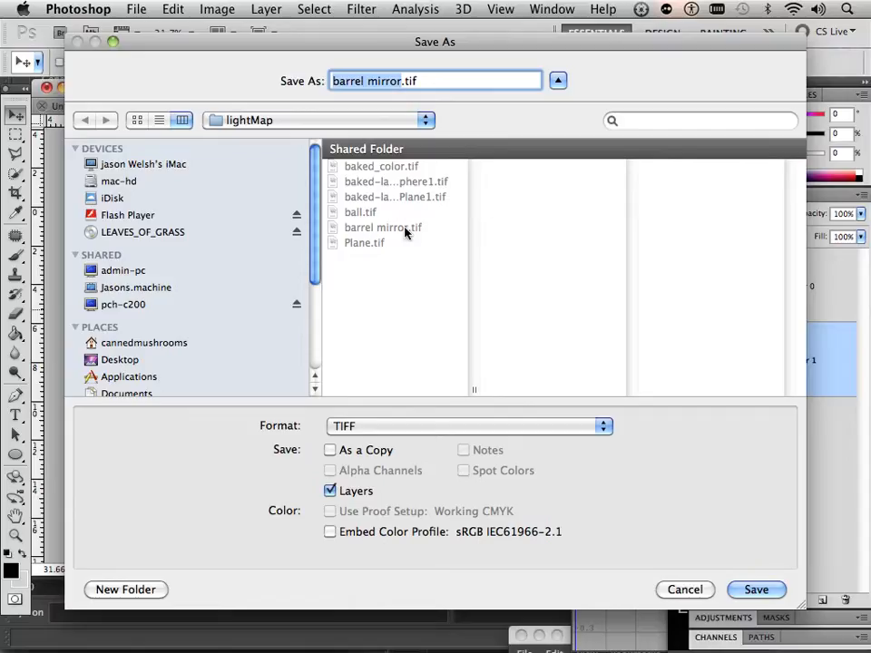
click(755, 589)
click(564, 154)
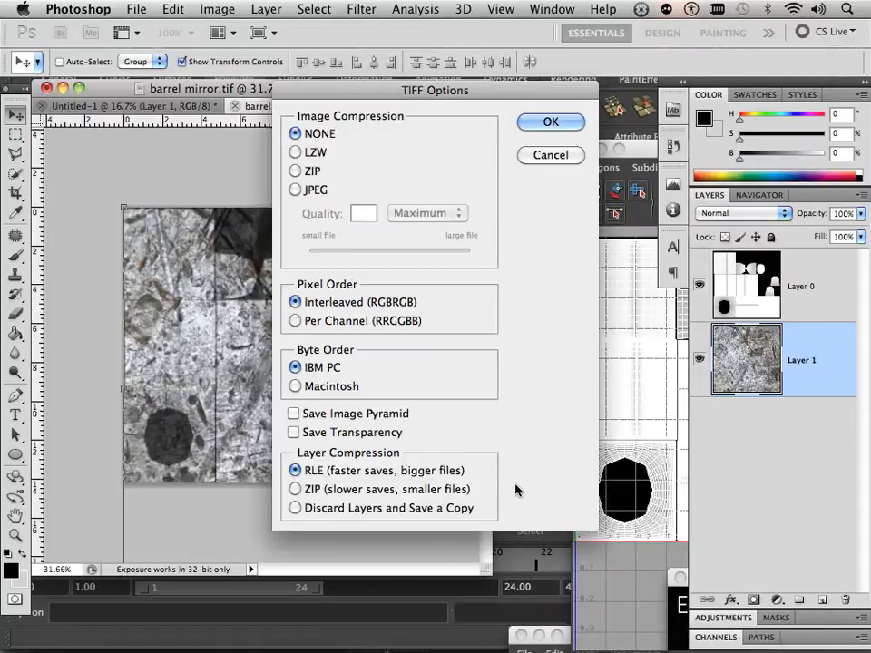
click(531, 128)
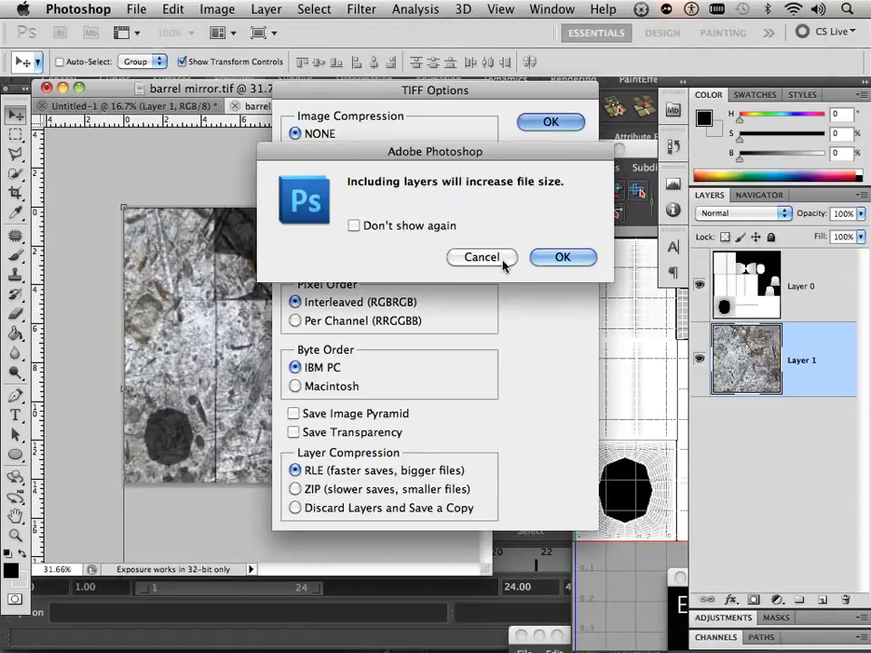
click(556, 256)
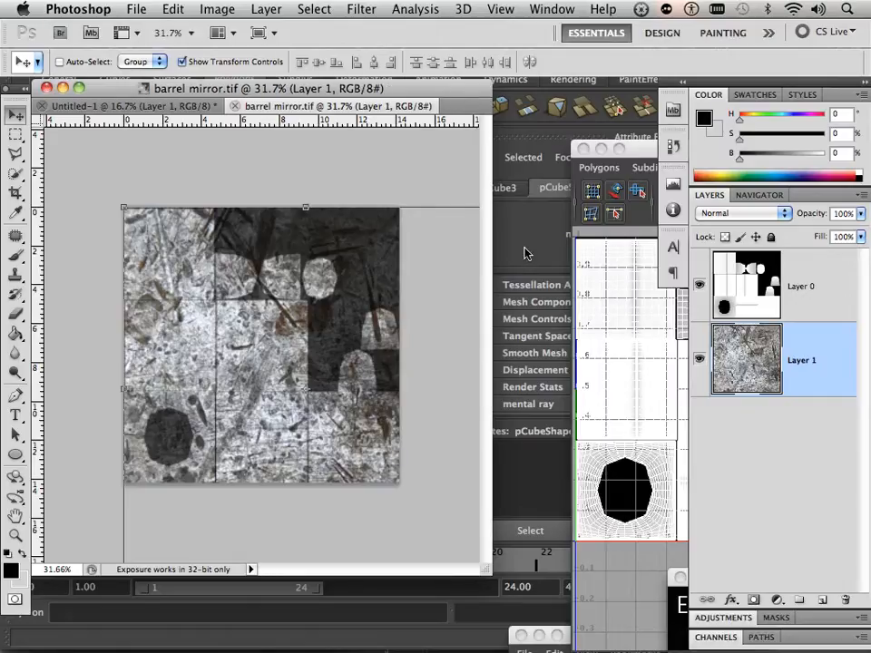
Switch to Maya and reload the barrel_mirror_fnbake1 file texture connected to the incandescence of the pCube3 model's lambert4 material.
click(524, 253)
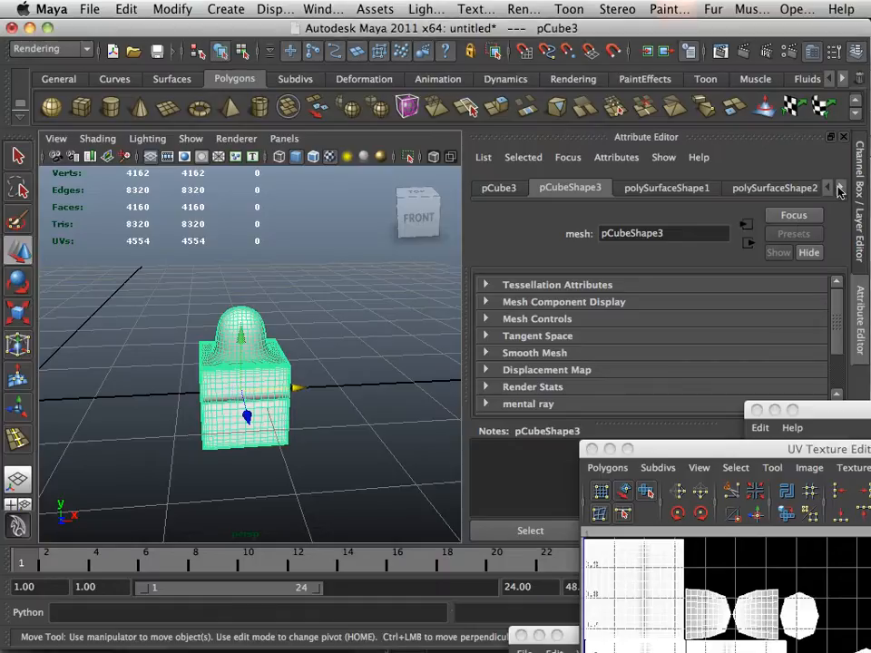
click(840, 192)
click(841, 191)
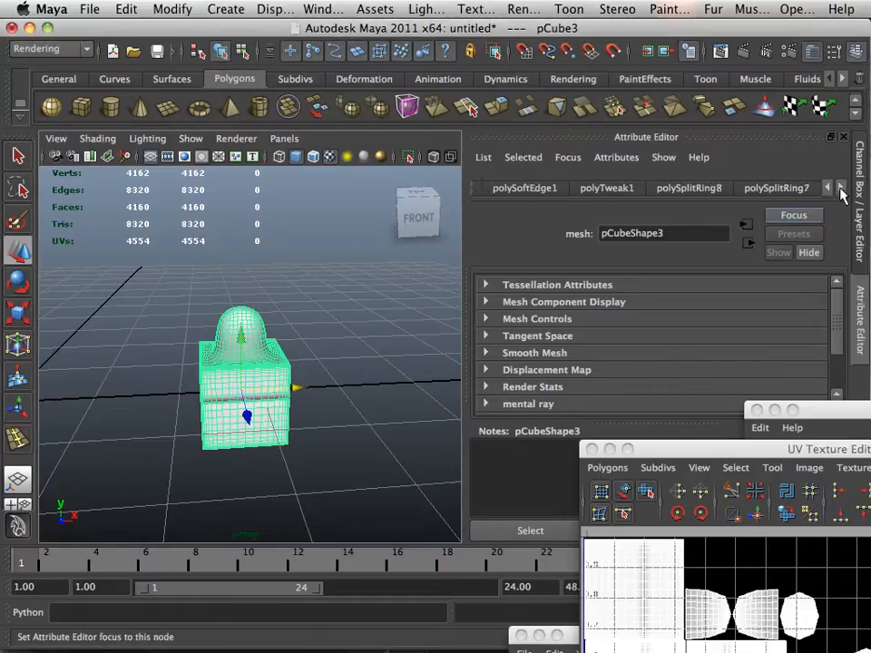
click(840, 191)
click(841, 192)
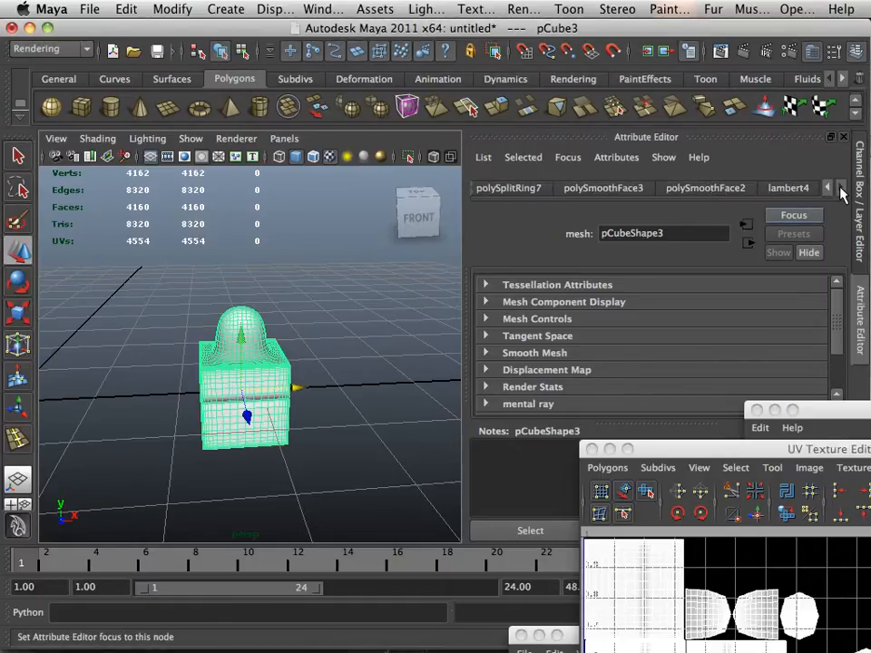
click(788, 187)
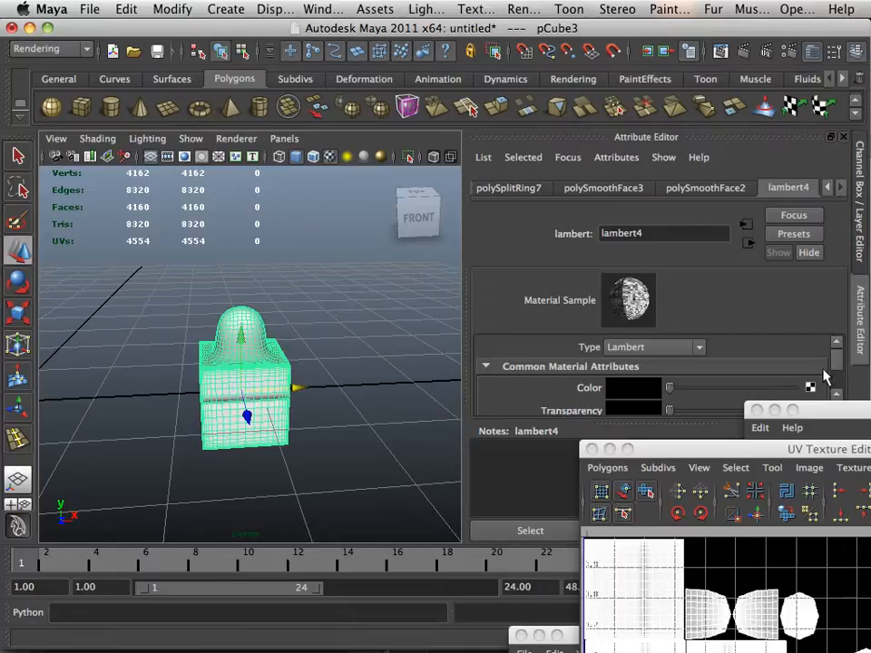
drag(835, 364, 837, 369)
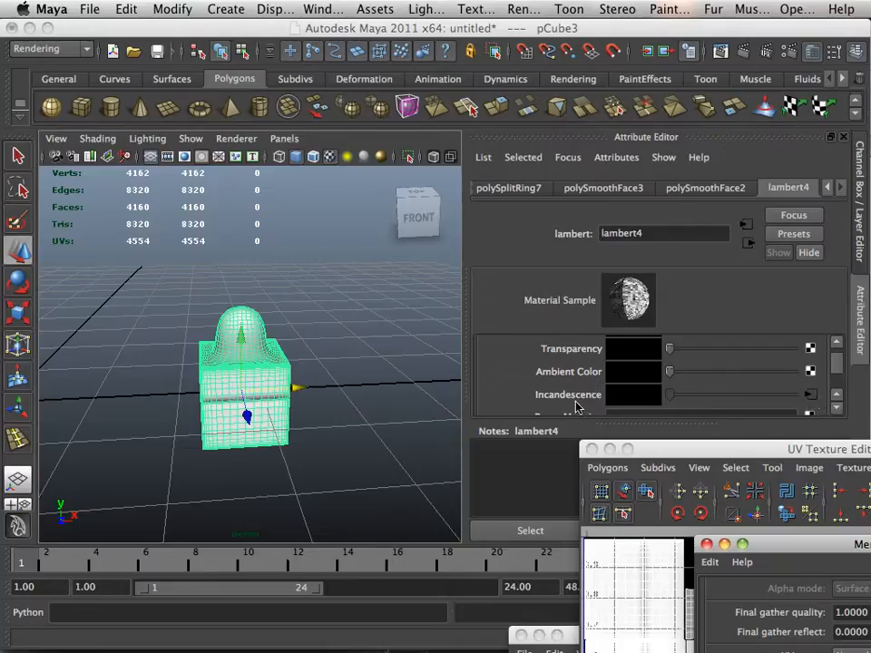
click(809, 398)
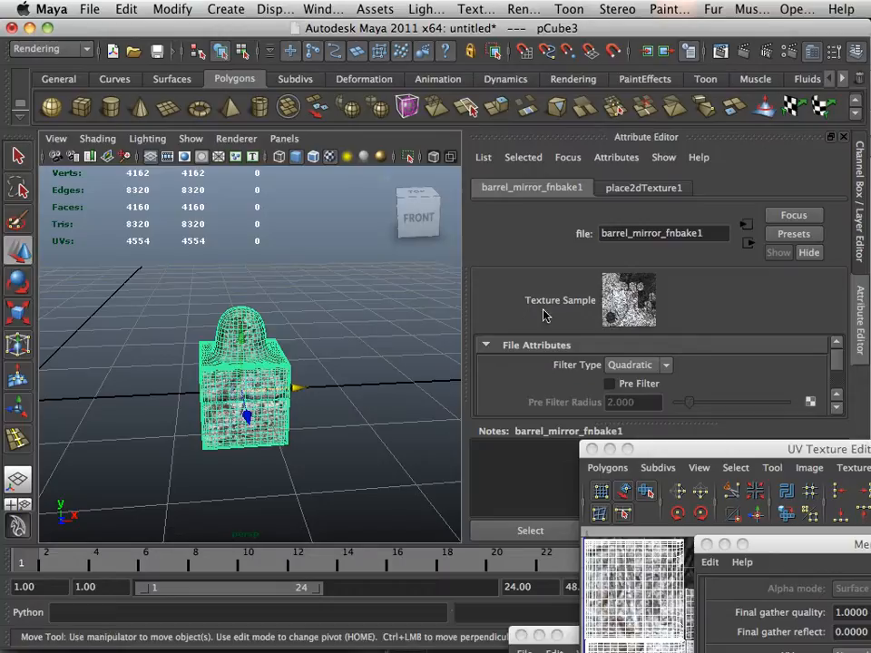
Examine the scratched metal texture on the model from several sides, including the dome and both box sections.
click(308, 319)
drag(308, 326, 374, 308)
drag(250, 322, 331, 369)
drag(268, 402, 331, 351)
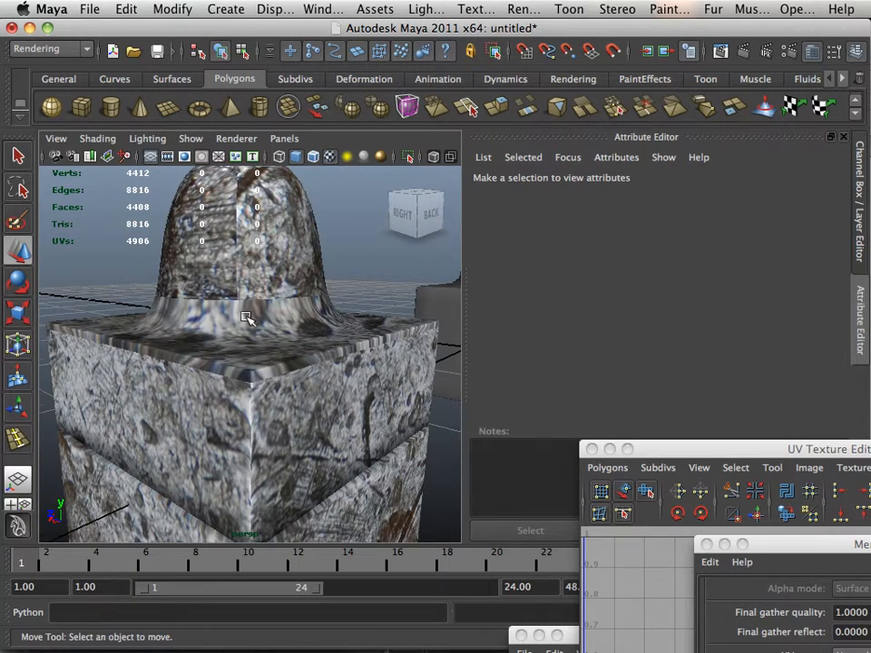
drag(246, 318, 300, 367)
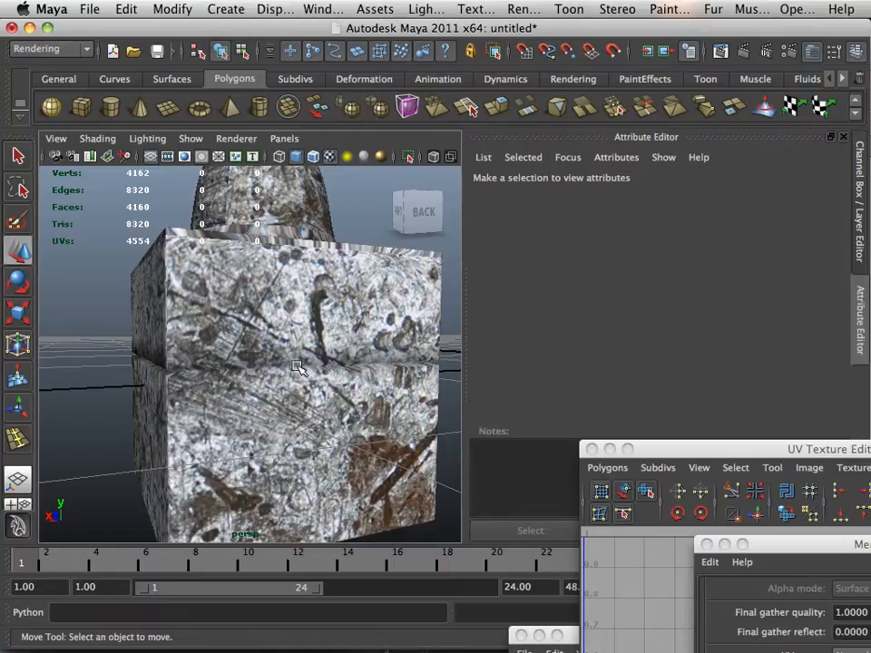
Switch to Photoshop and set the opacity of the baked light map layer, Layer 0, to 100%.
mouse_move(462, 646)
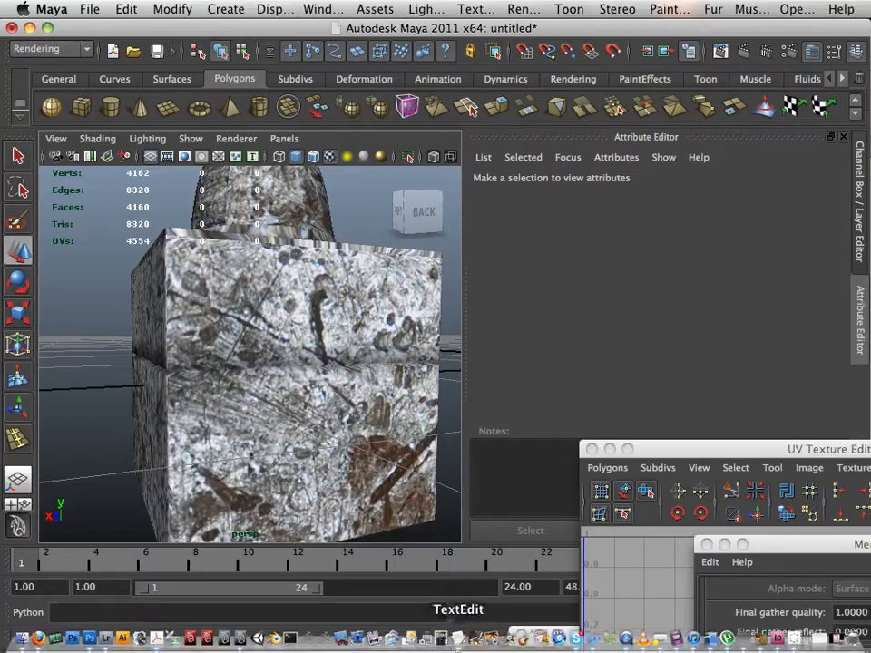
click(91, 637)
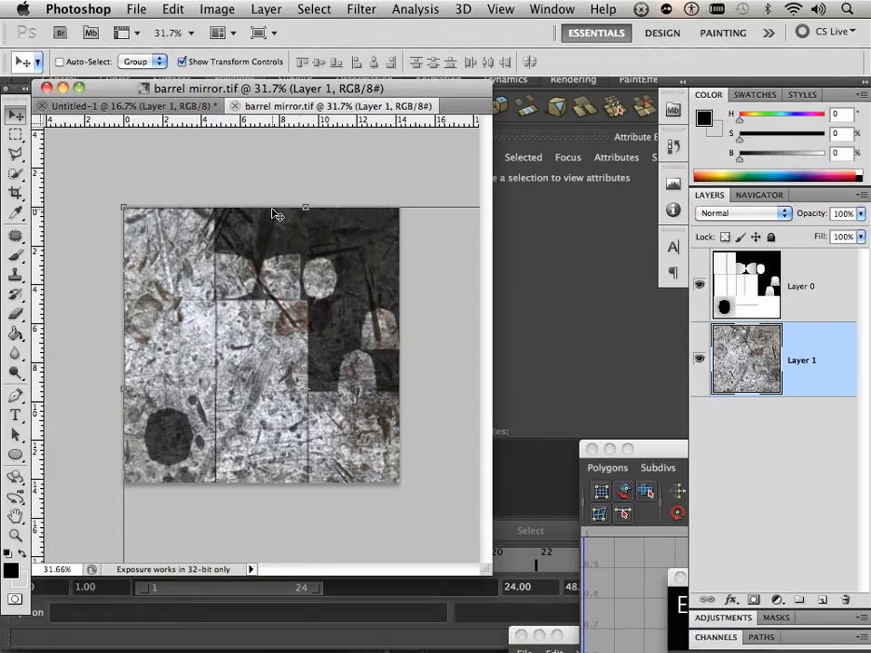
click(843, 270)
key(shift+alt+m)
key(6)
key(7)
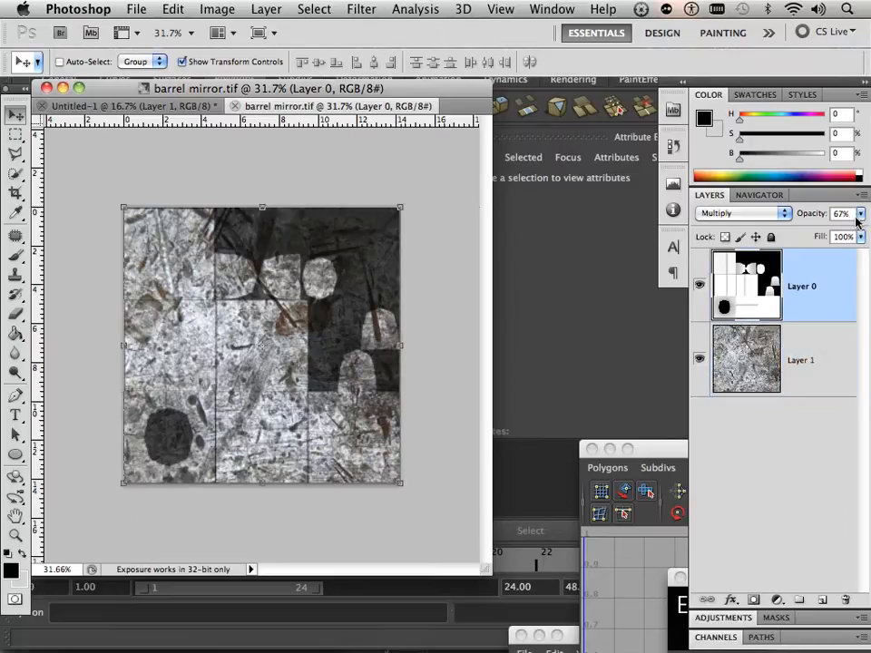
click(860, 213)
drag(856, 234, 861, 234)
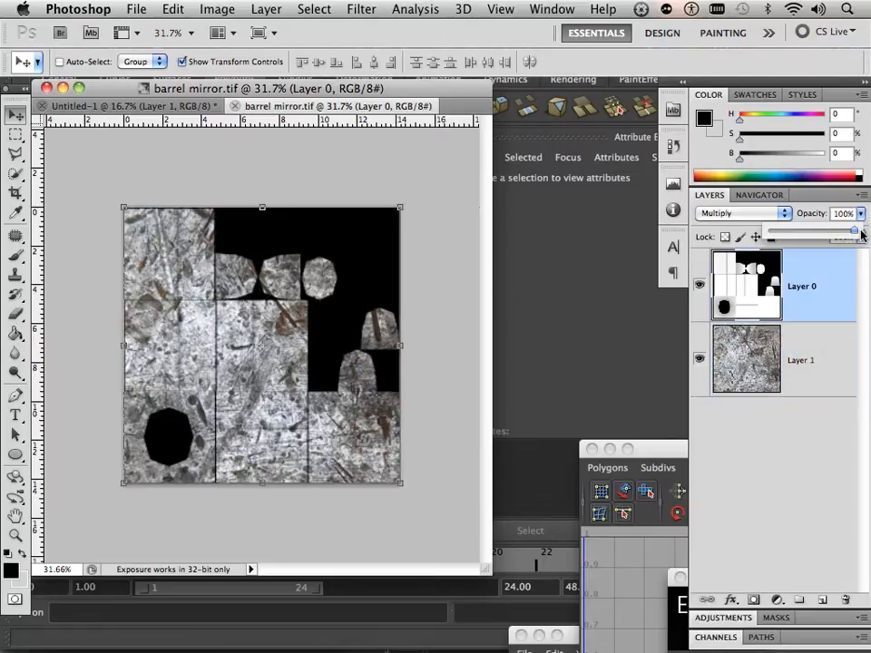
Set the metal texture layer's opacity to 45% and save barrel mirror.tif.
click(757, 352)
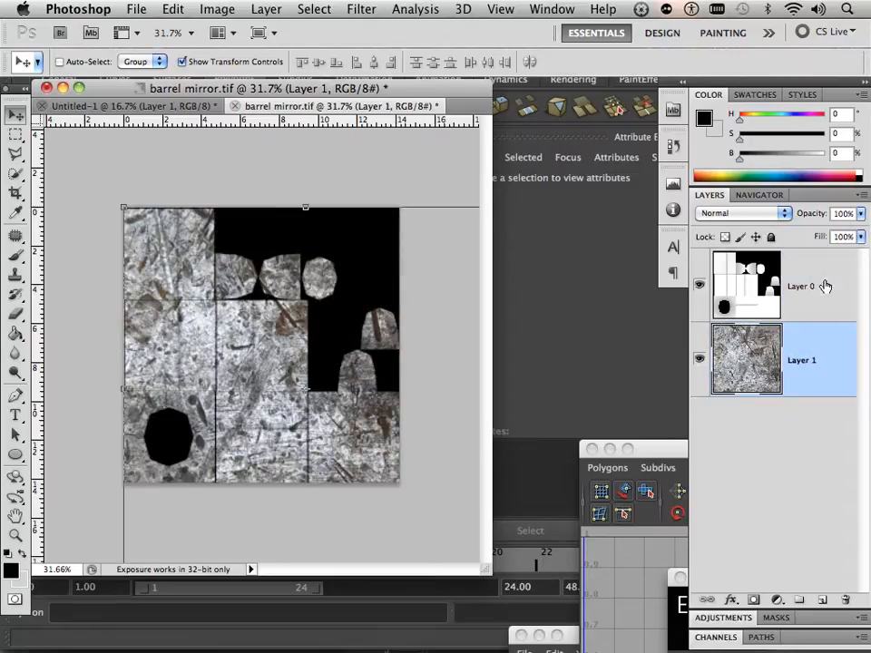
click(859, 214)
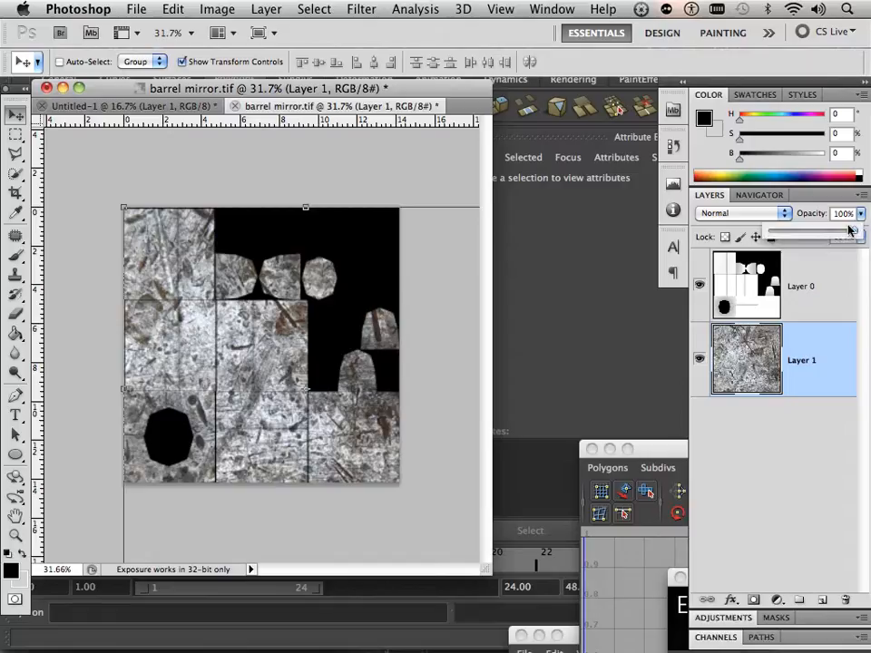
drag(830, 234, 808, 237)
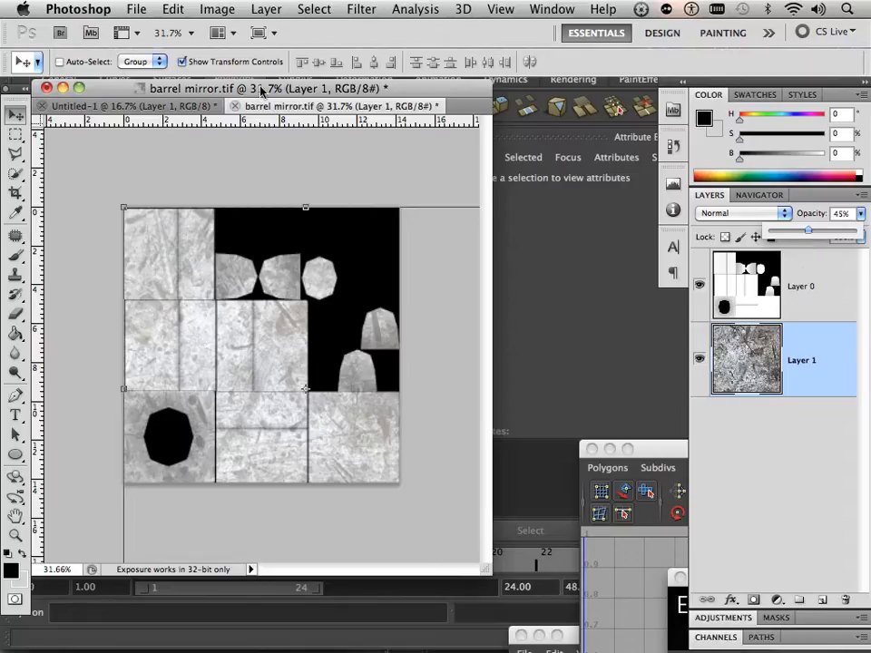
click(133, 11)
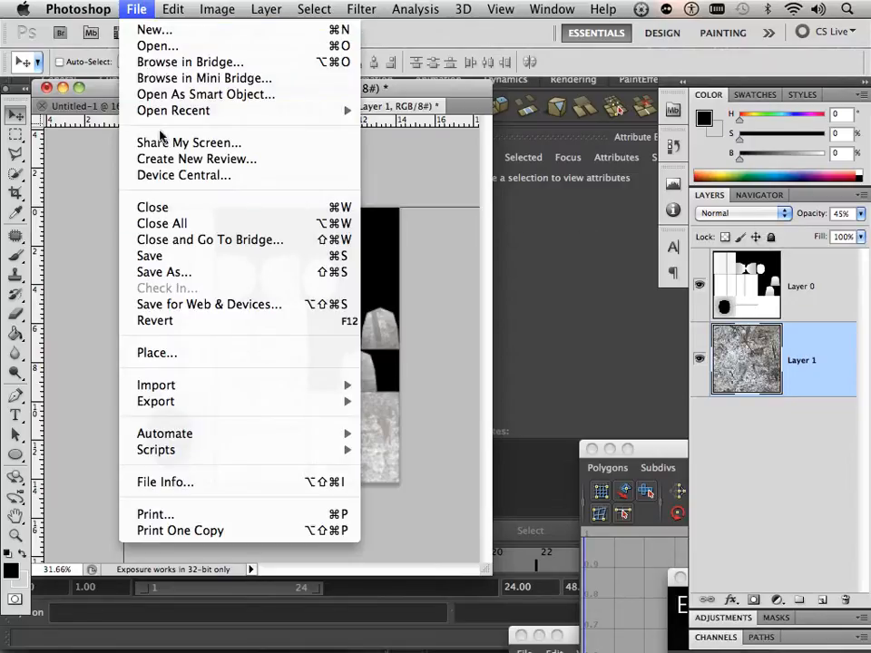
click(203, 264)
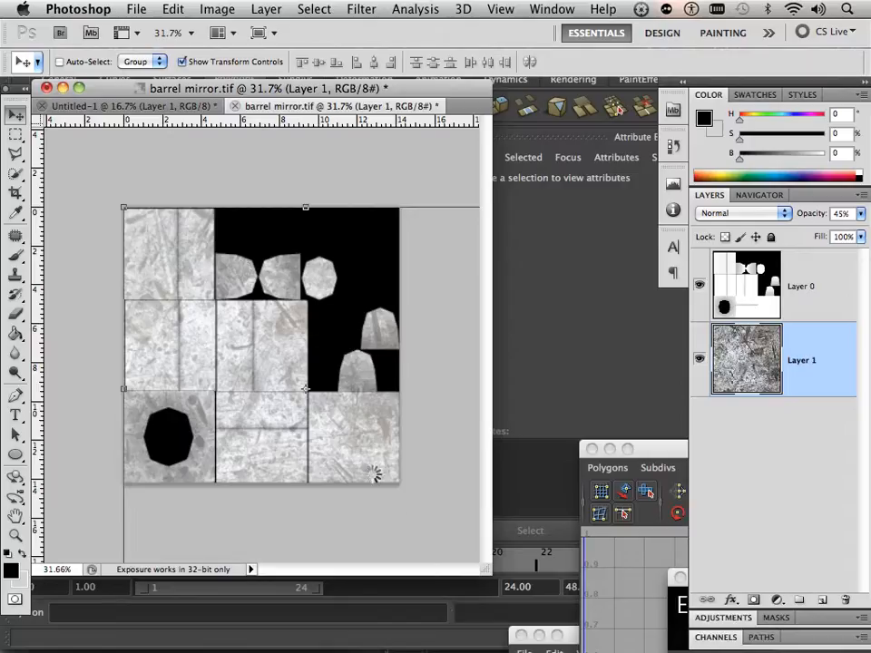
Switch to Maya, reload the barrel_mirror_fnbake1 texture on the pCube3 model and inspect the model's surfaces.
click(387, 587)
click(365, 434)
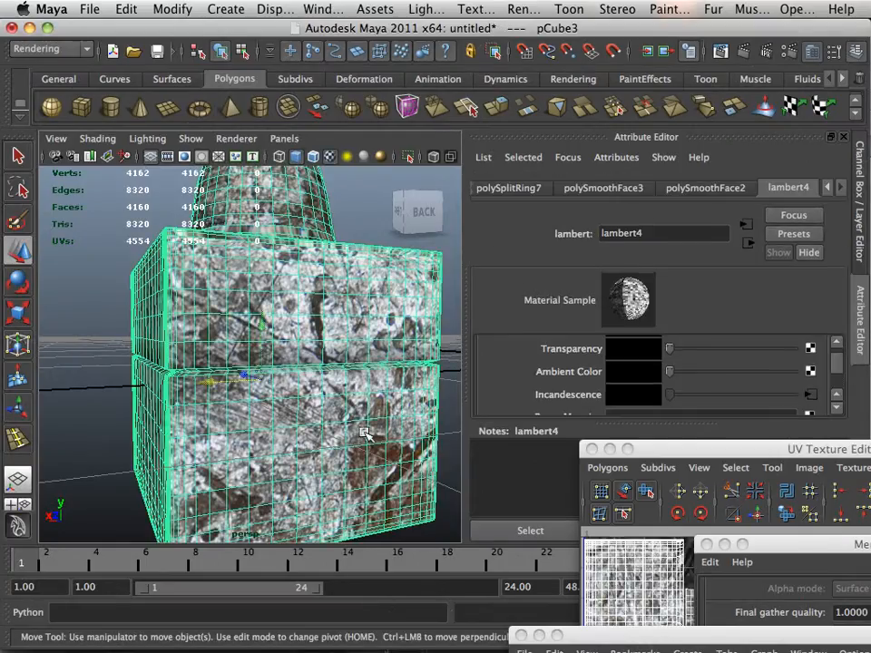
click(809, 398)
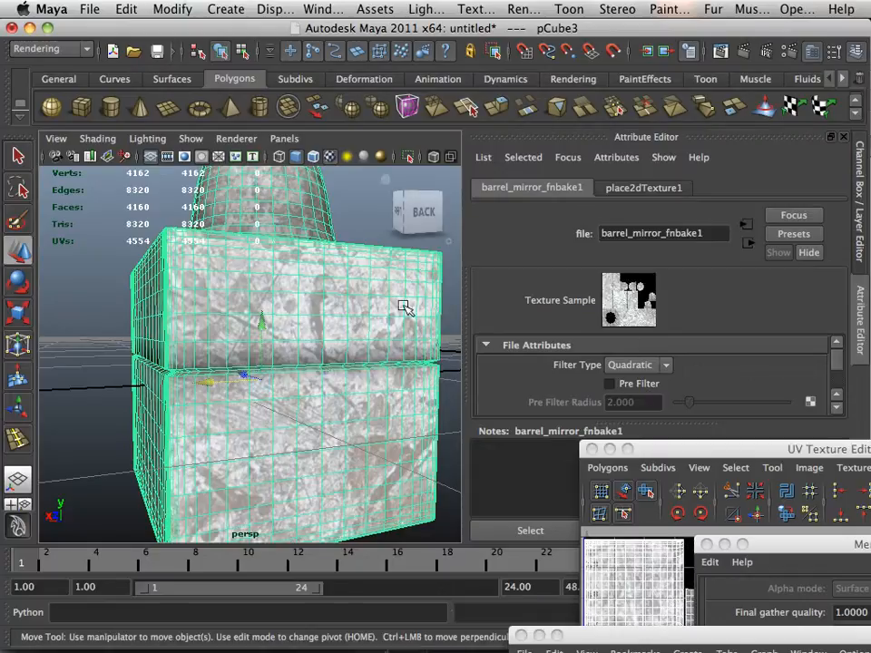
click(97, 362)
drag(97, 362, 247, 352)
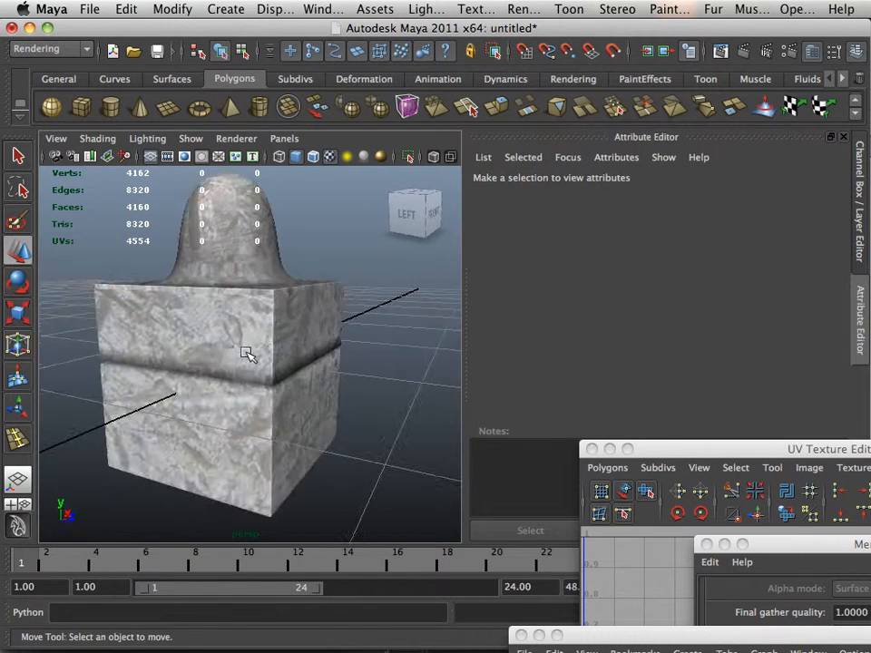
scroll(282, 371, up, 5)
Break the texture connection to the incandescence attribute of the model's lambert4 material.
click(281, 358)
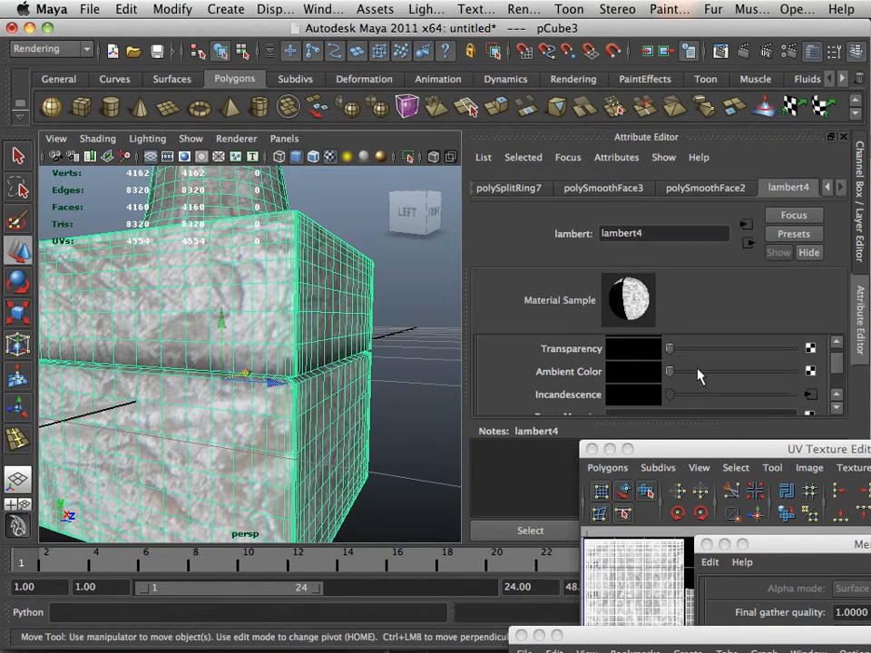
right_click(570, 402)
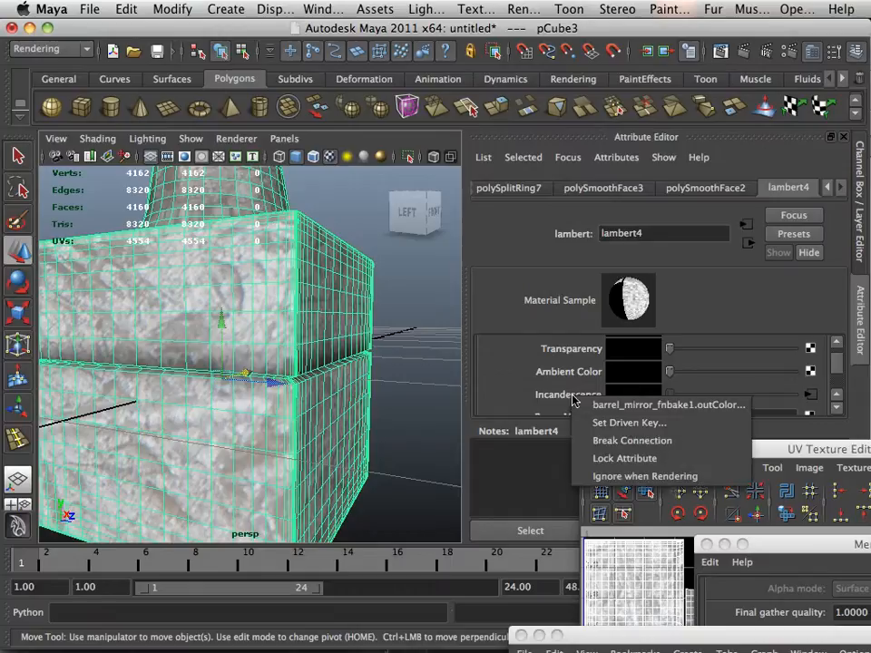
click(591, 441)
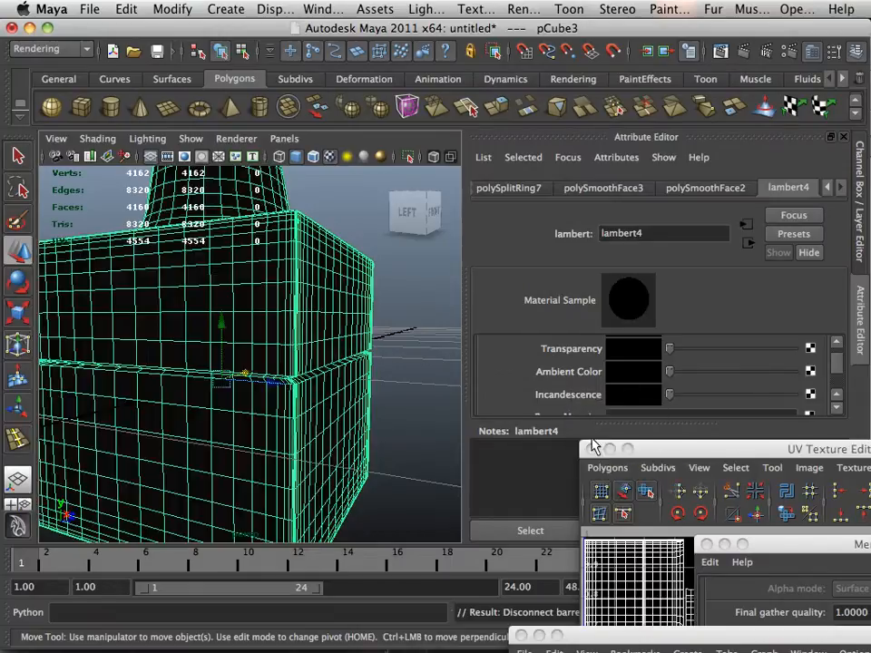
Connect the barrel_mirror_fnbake1 file texture to the default input of the temp_mat material in Hypershade.
drag(731, 634, 197, 107)
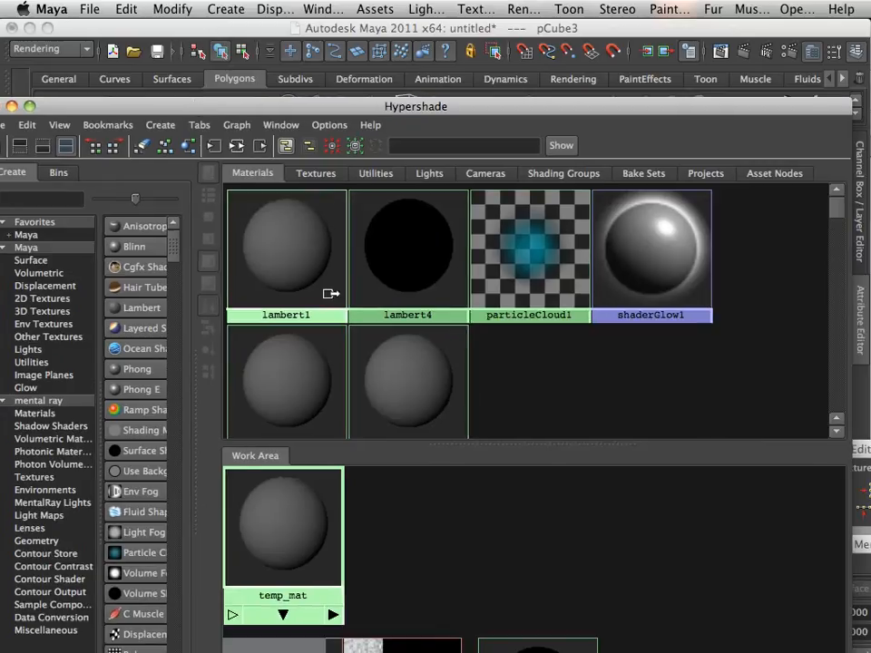
drag(295, 113, 372, 106)
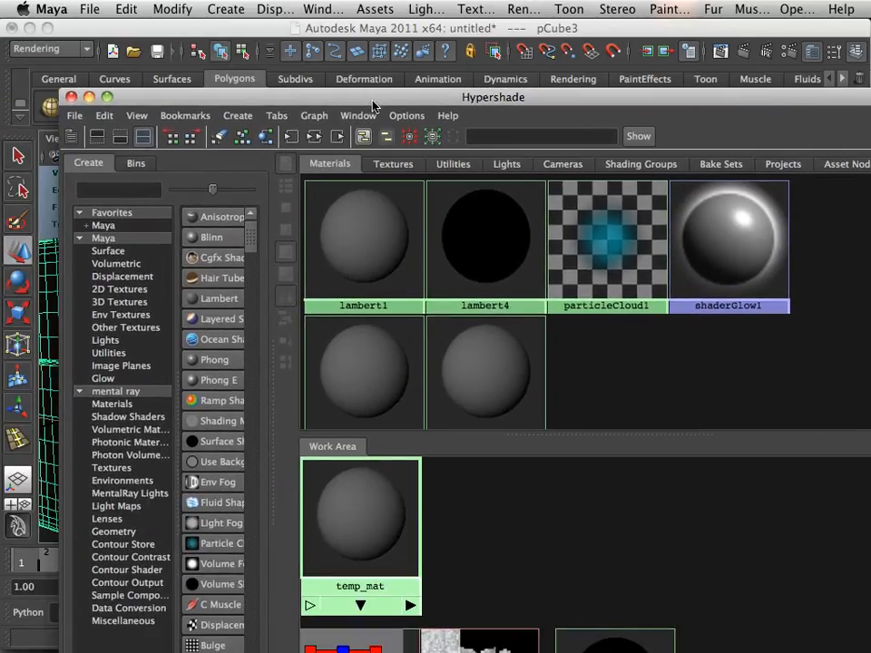
click(393, 165)
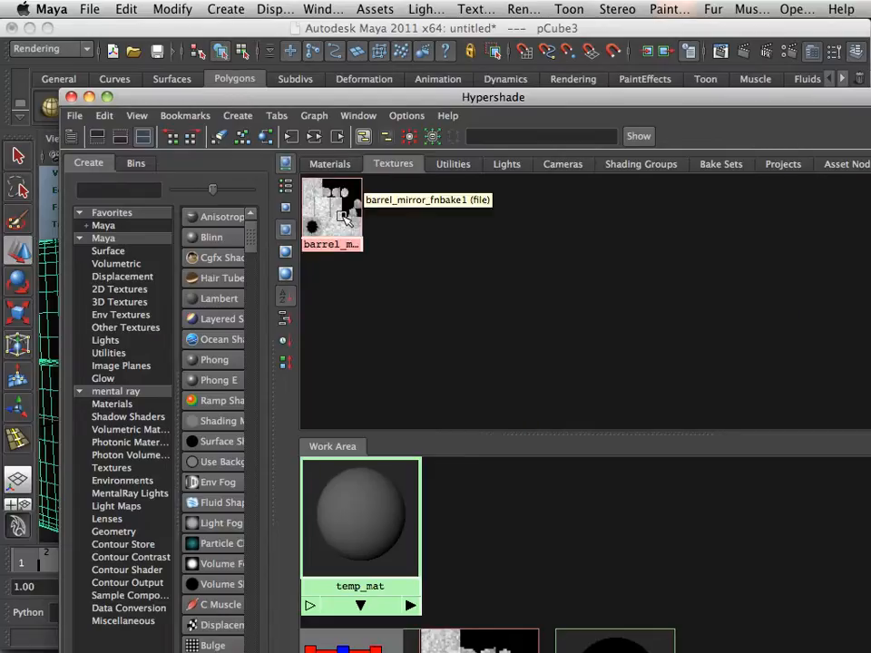
drag(369, 515, 486, 525)
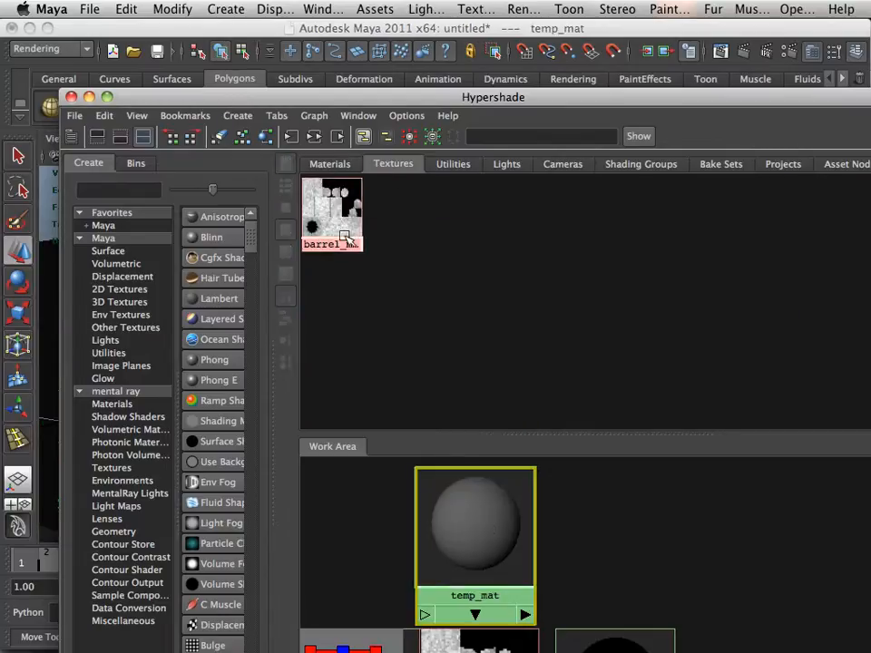
drag(345, 238, 504, 414)
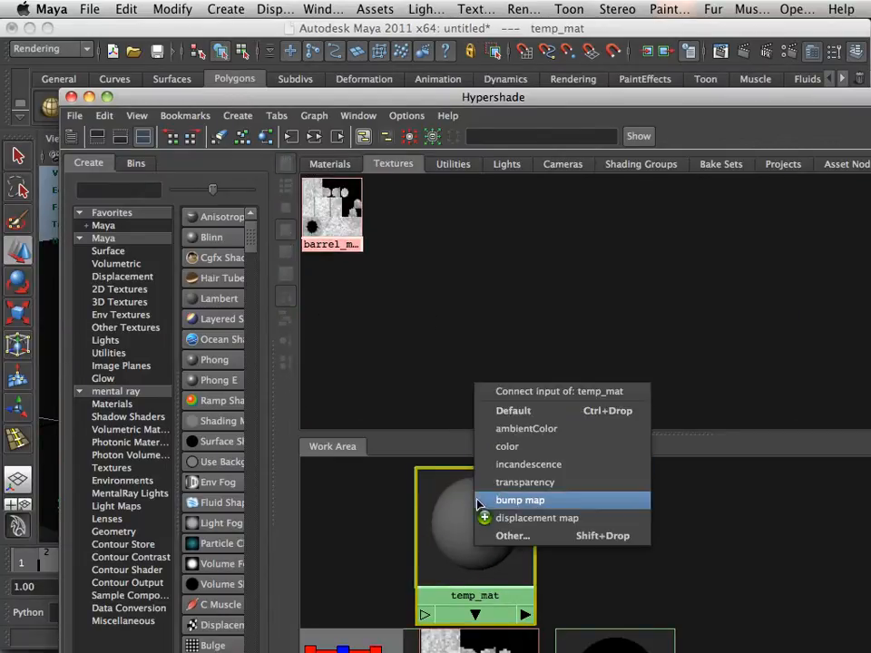
click(504, 413)
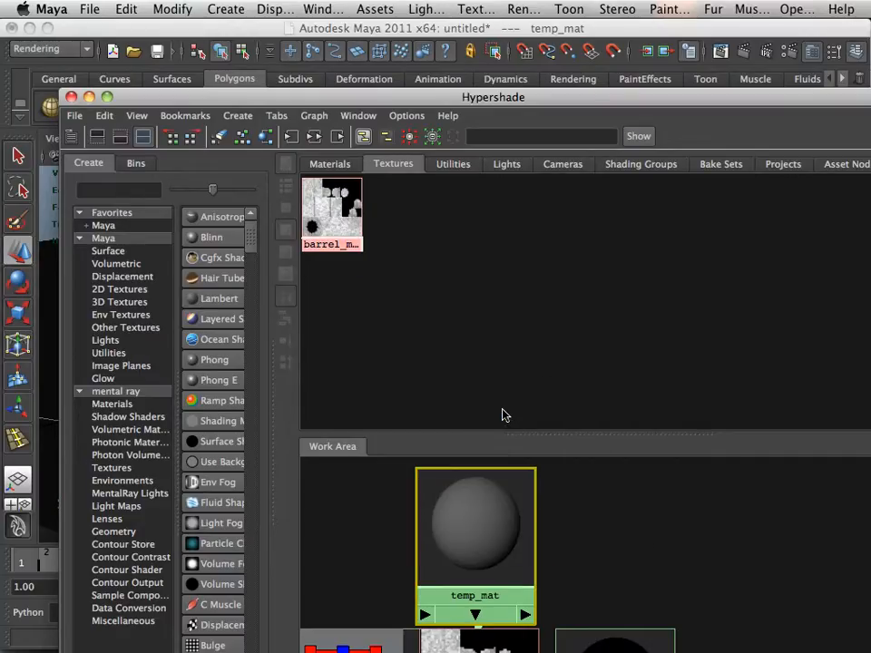
Assign the temp_mat material to the pCube3 model and frame the whole model in the perspective view.
drag(317, 97, 629, 150)
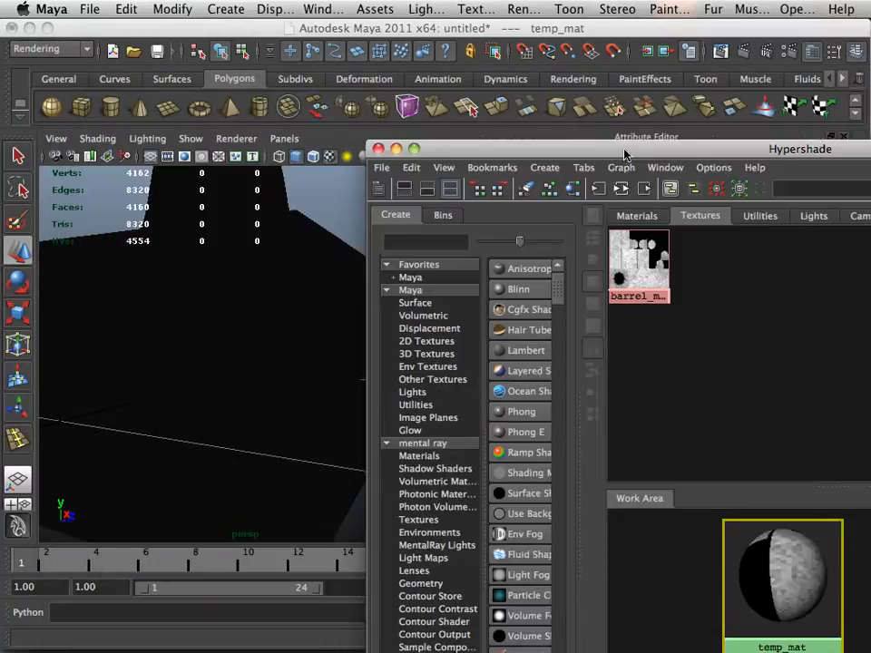
drag(798, 624, 311, 433)
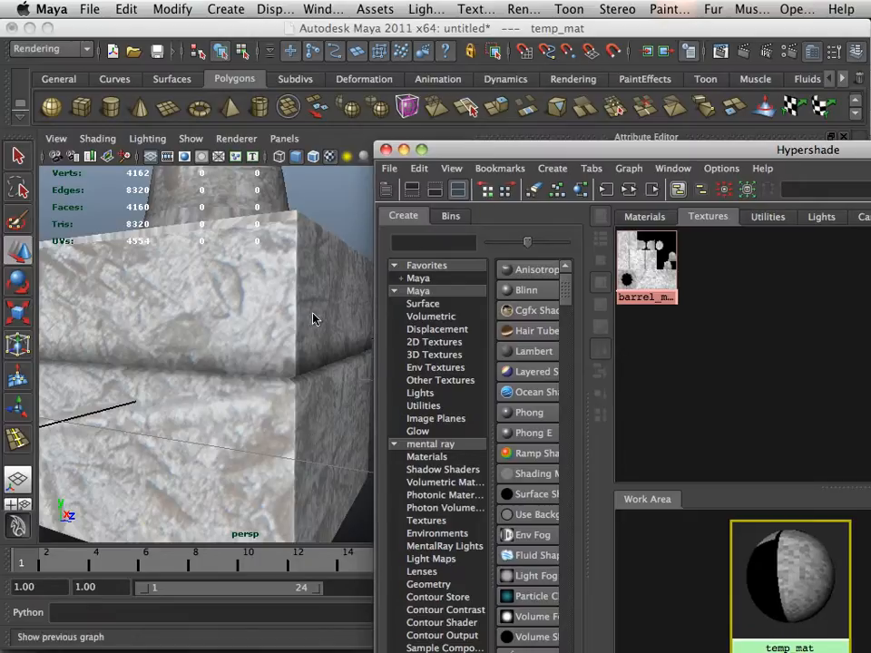
drag(462, 156, 645, 325)
drag(405, 335, 355, 356)
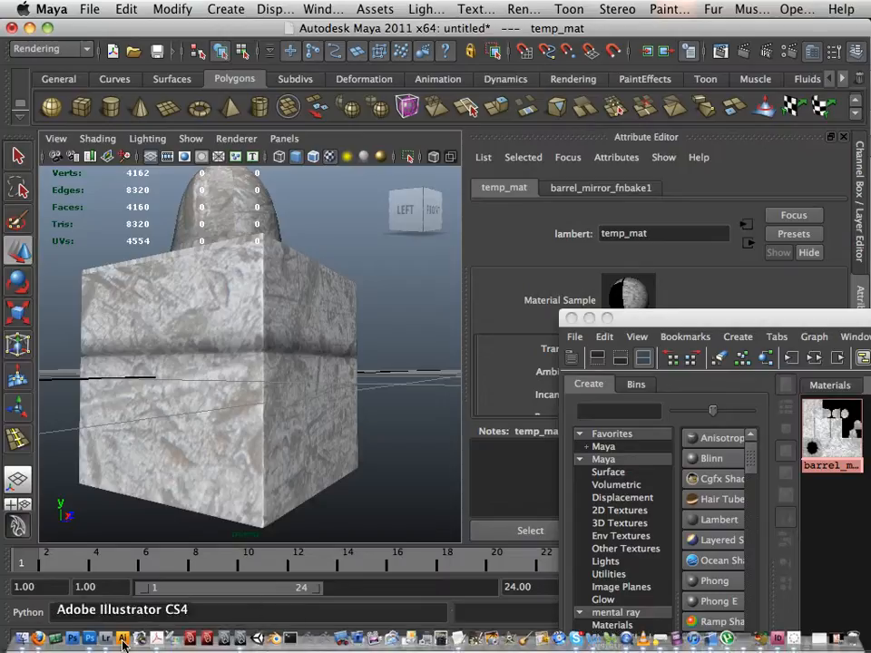
Switch to Photoshop and raise the opacity of Layer 1, the metal texture, to 88% in barrel mirror.tif.
click(108, 643)
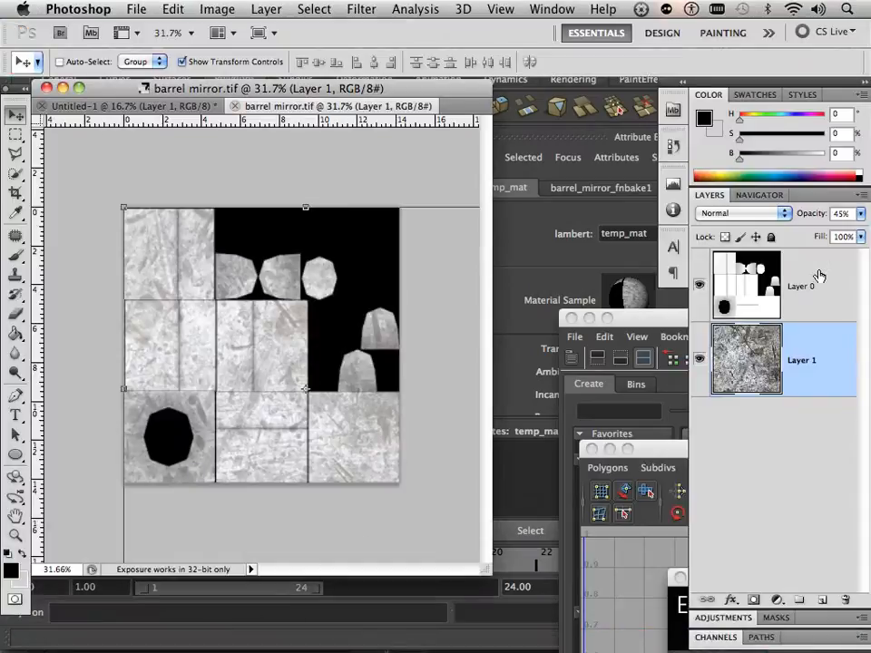
click(860, 214)
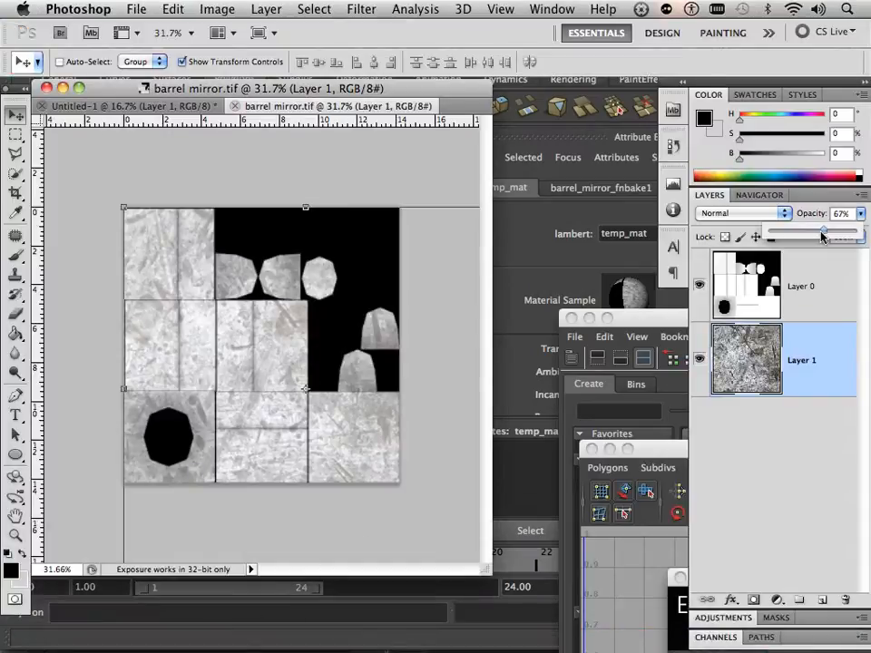
drag(801, 236, 846, 238)
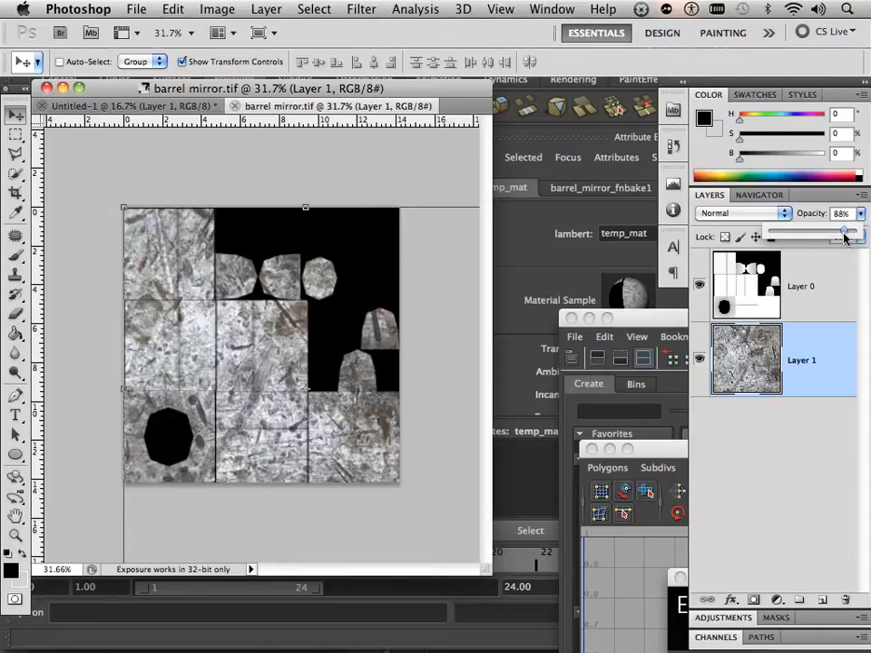
Darken Layer 0, the baked light map, with an Exposure adjustment of -2.20 exposure and +0.0102 offset.
click(834, 292)
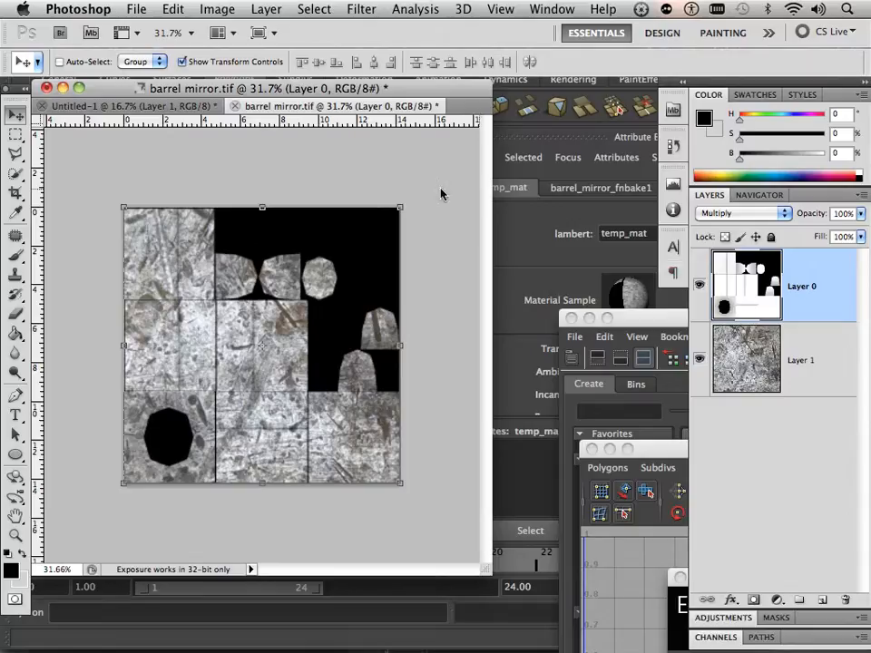
click(212, 10)
mouse_move(225, 61)
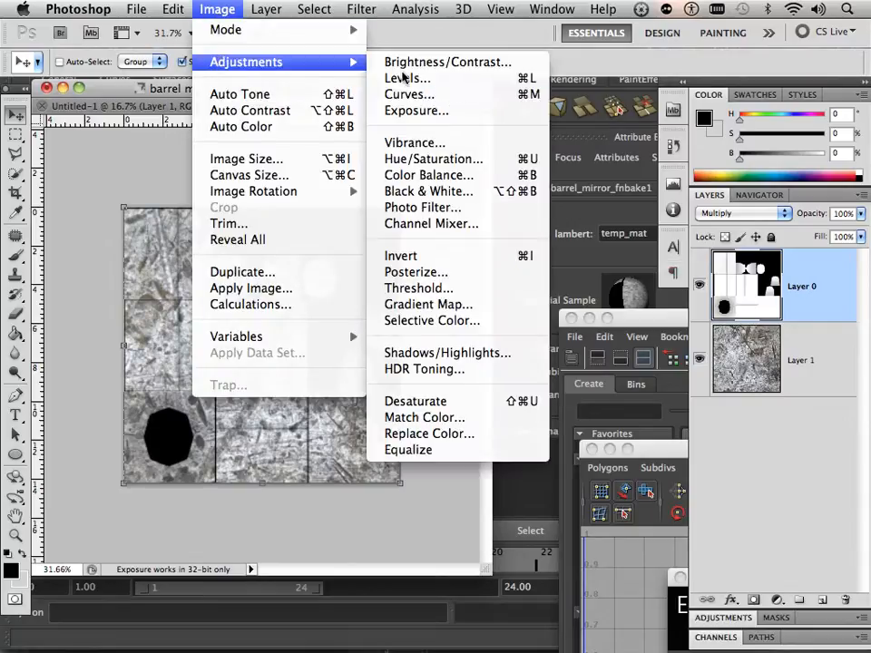
click(455, 111)
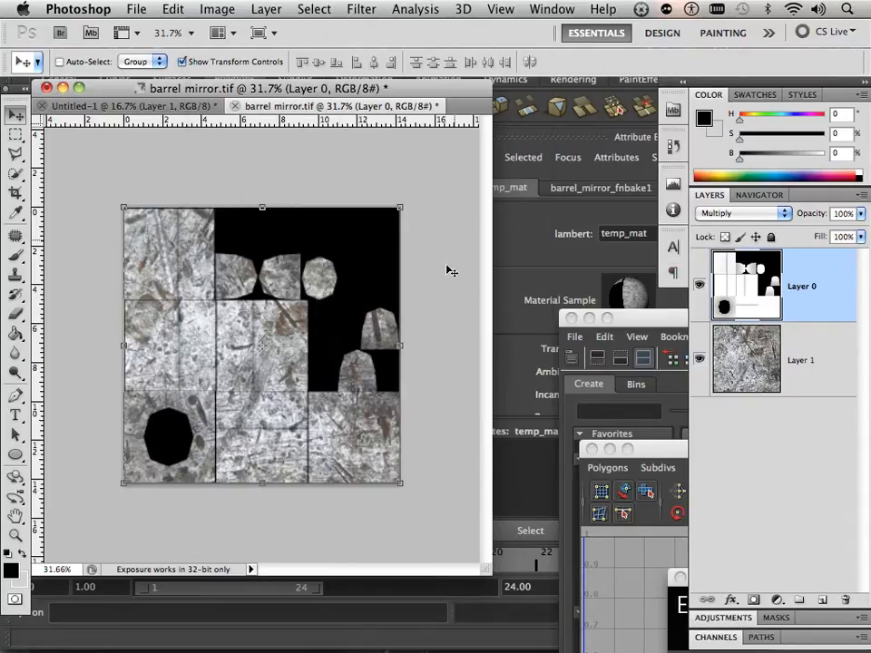
drag(608, 248, 576, 255)
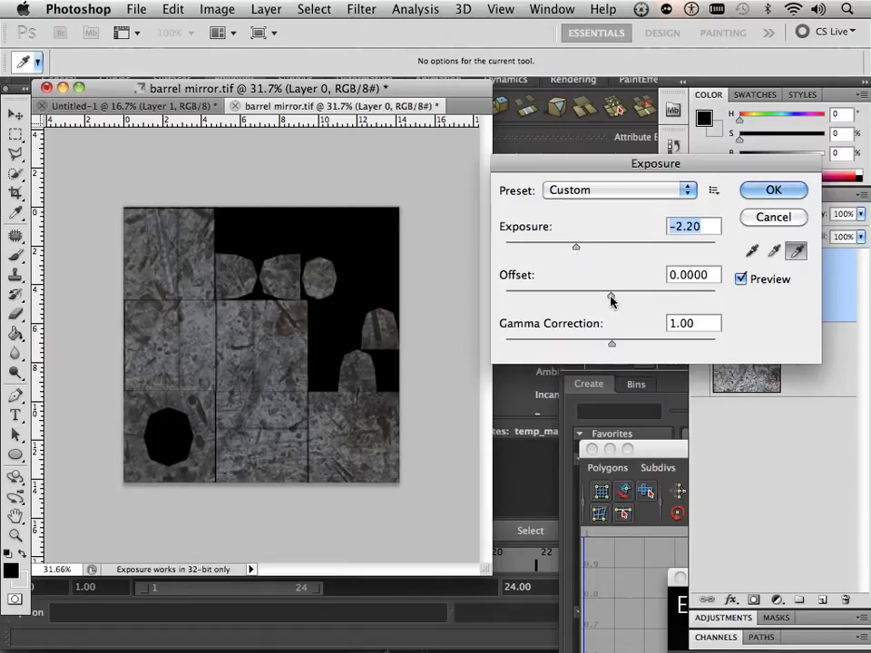
mouse_move(610, 299)
mouse_down()
mouse_move(631, 298)
mouse_move(613, 301)
mouse_up()
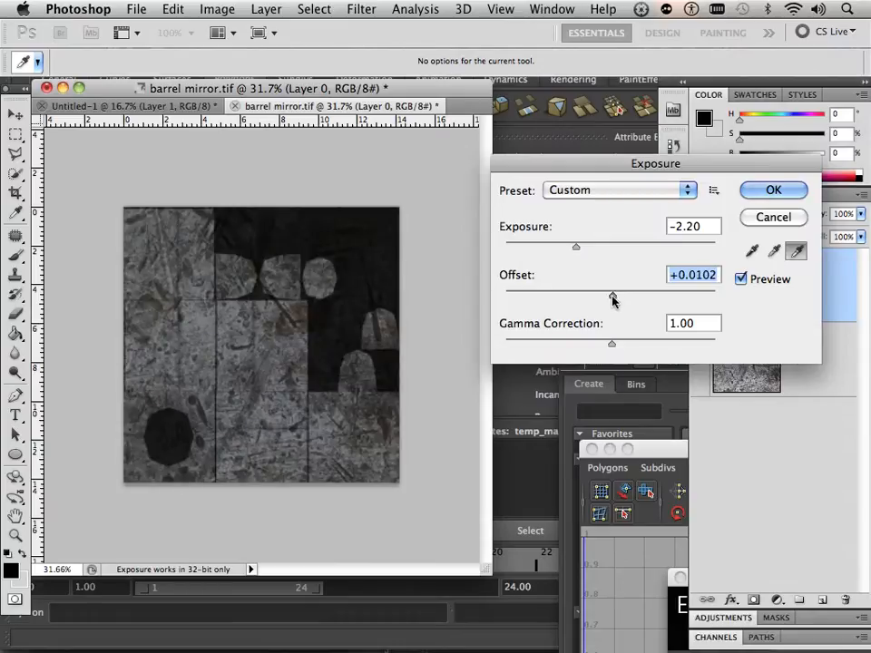
click(770, 191)
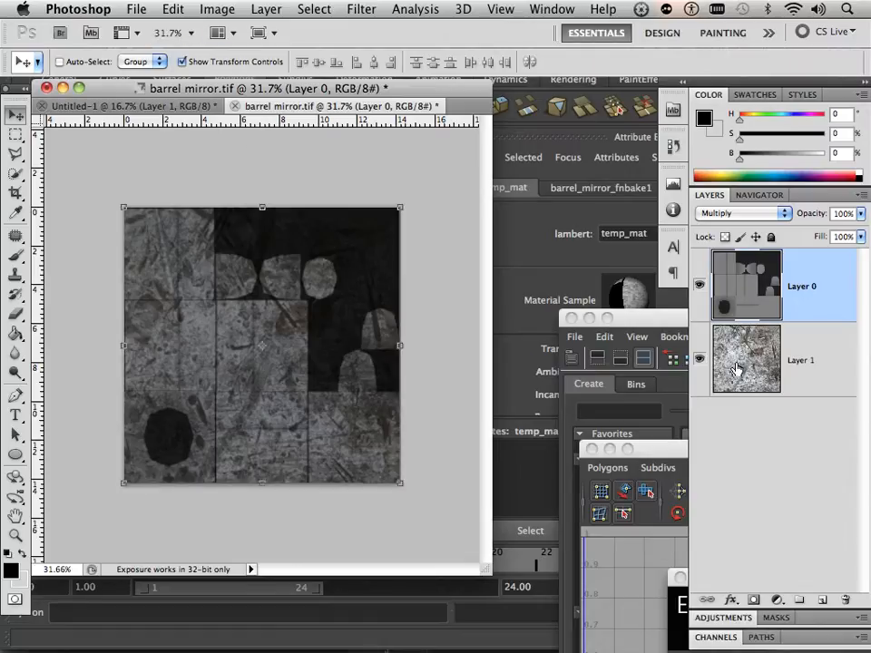
Apply a Levels adjustment to Layer 0 with input levels of 37, 0.67 and 219.
click(217, 9)
mouse_move(272, 61)
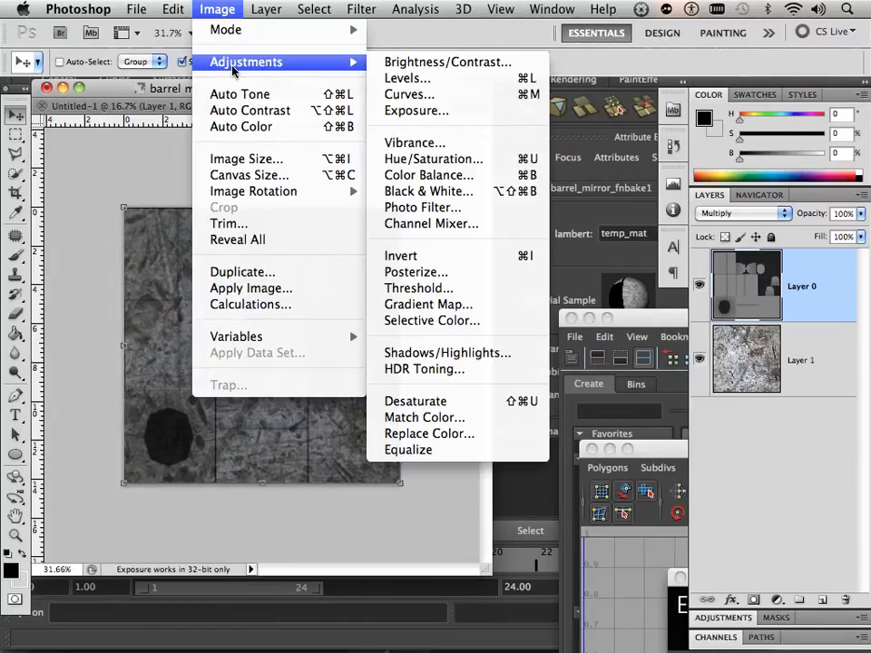
click(412, 78)
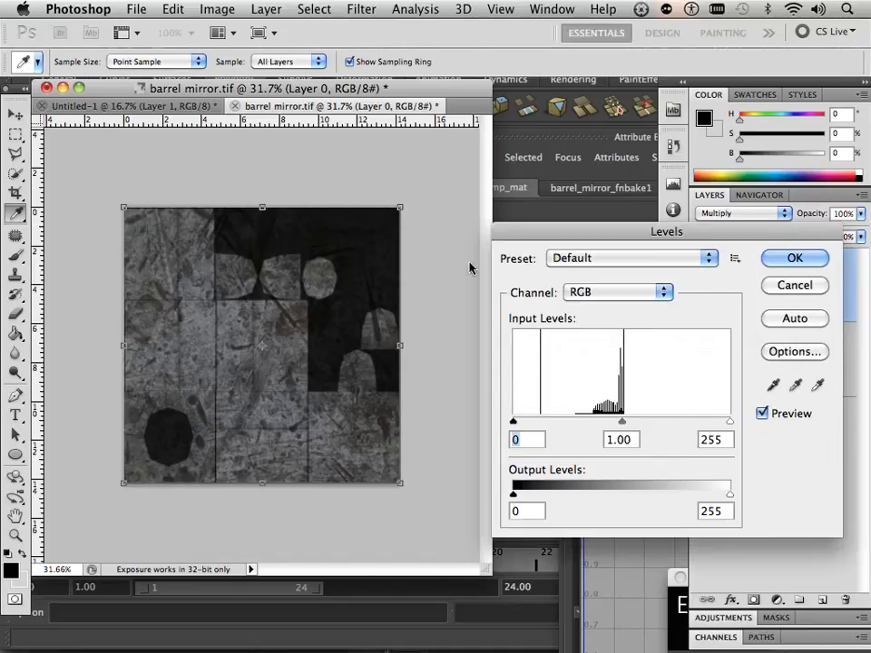
drag(513, 424, 544, 428)
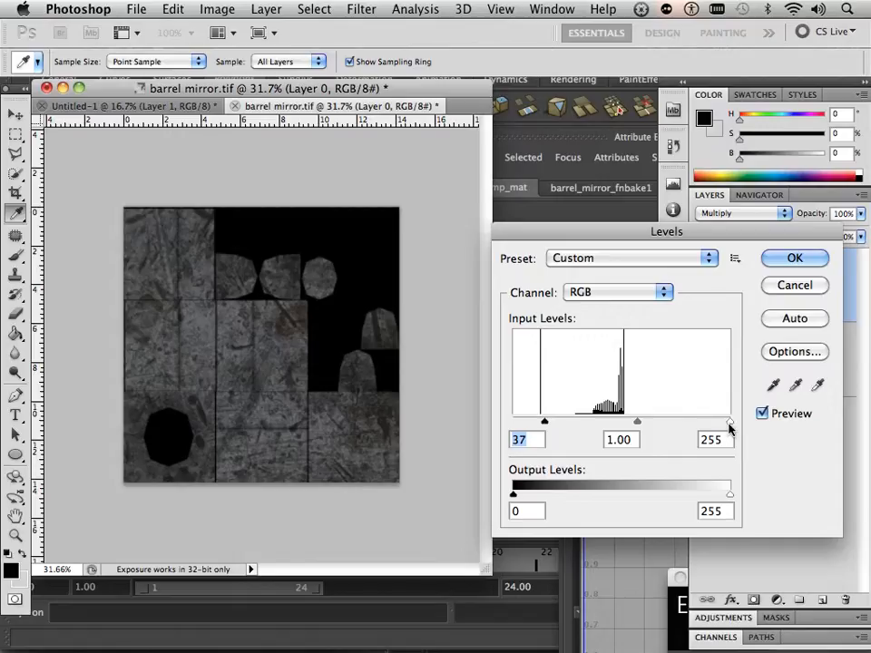
drag(719, 426, 698, 426)
drag(621, 425, 642, 427)
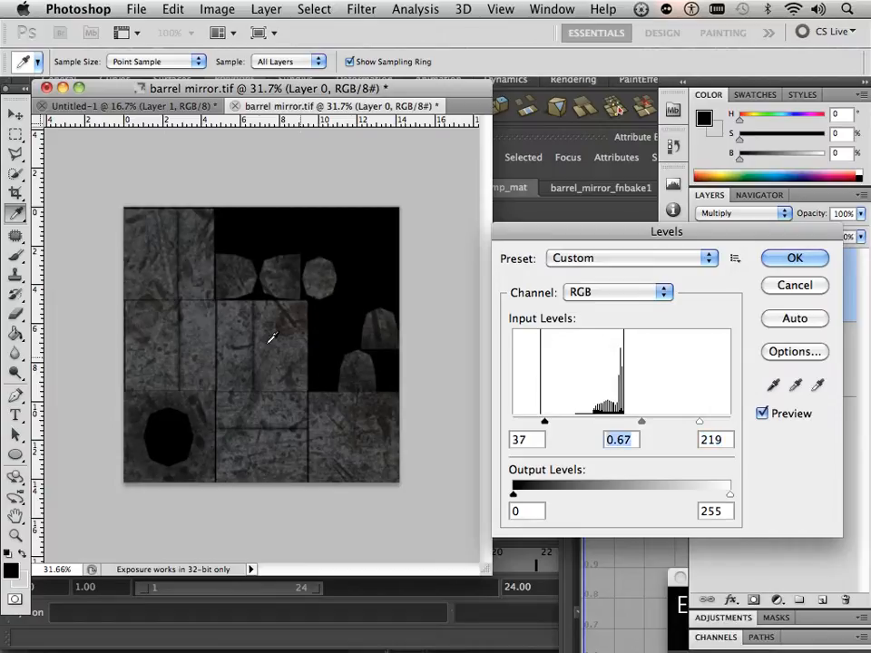
click(783, 261)
key(v)
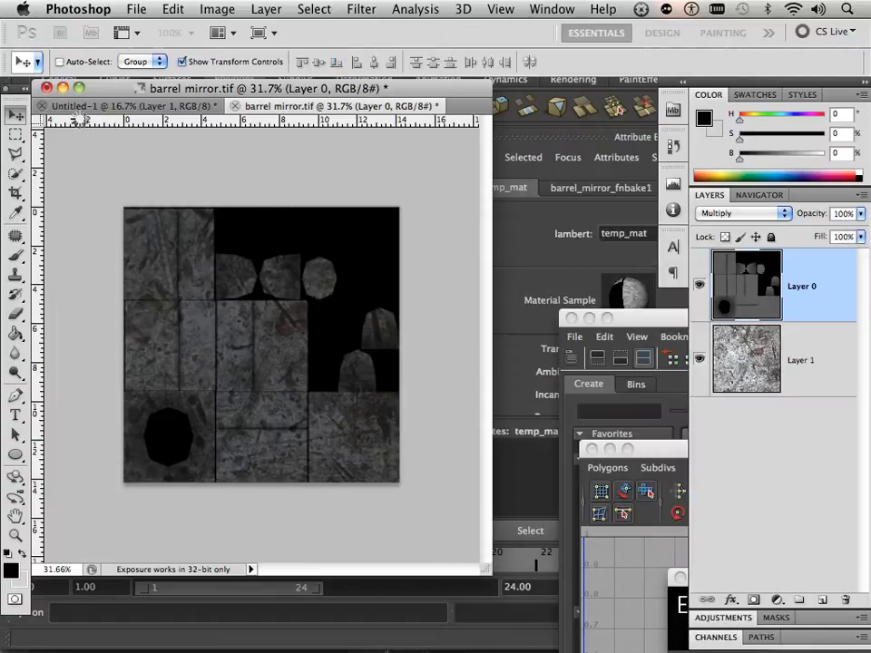
Save barrel mirror.tif and switch to Maya to inspect the updated texture on the pCube3 model.
click(136, 10)
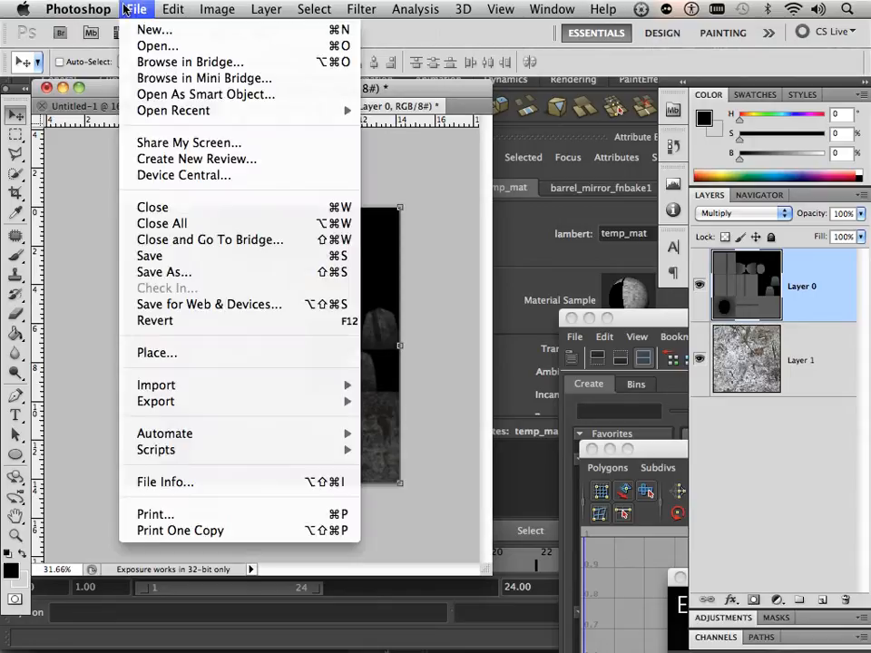
click(190, 258)
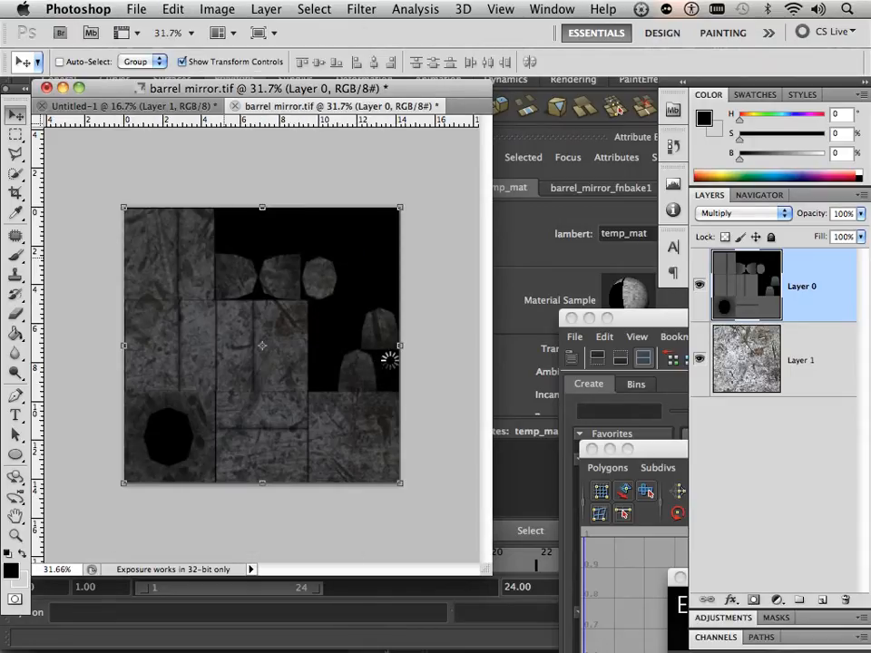
click(513, 285)
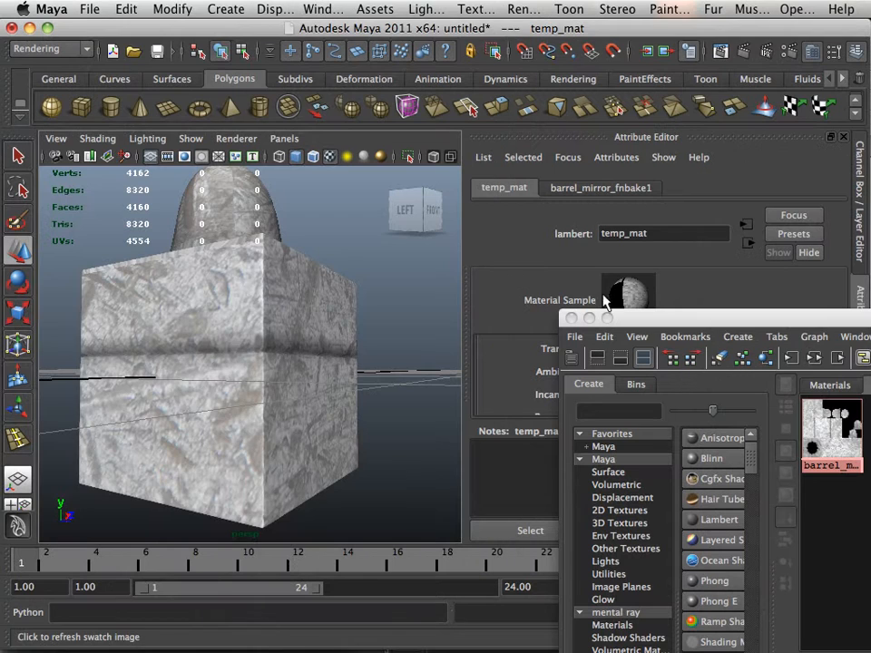
click(400, 334)
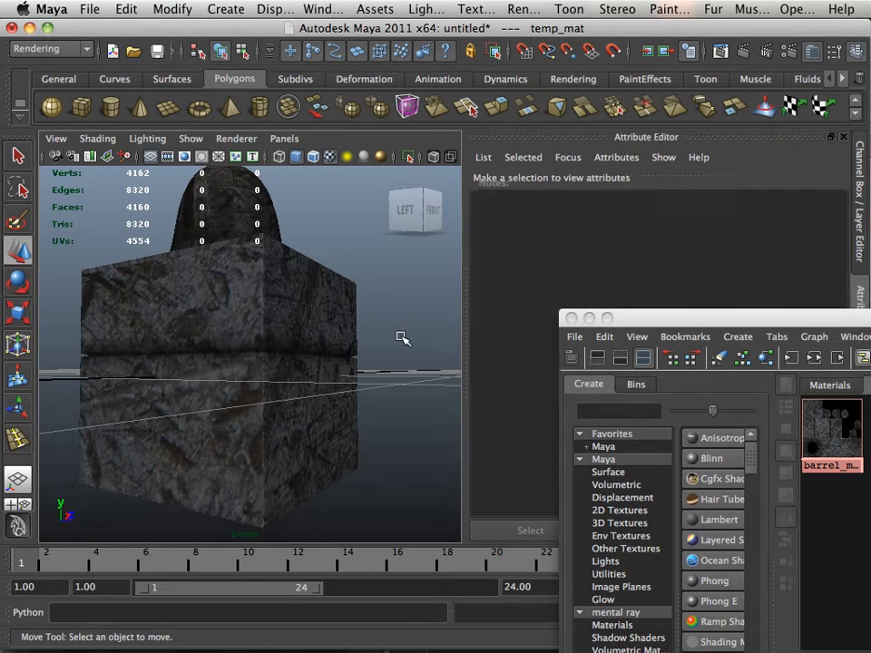
drag(400, 334, 215, 391)
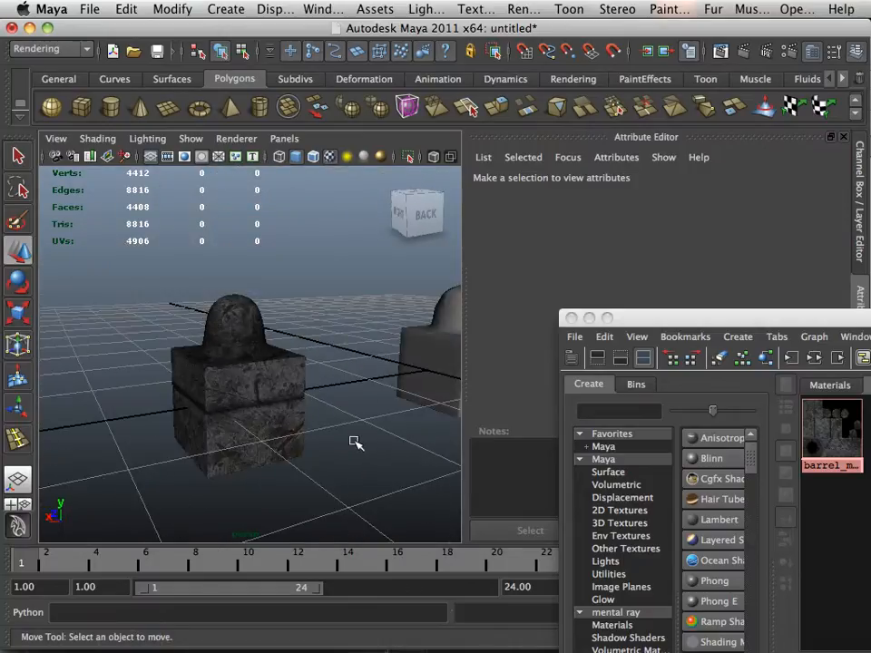
Assign the existing temp_mat material to the low-poly pCube2 model.
drag(354, 442, 269, 427)
click(240, 425)
drag(330, 473, 301, 410)
click(121, 413)
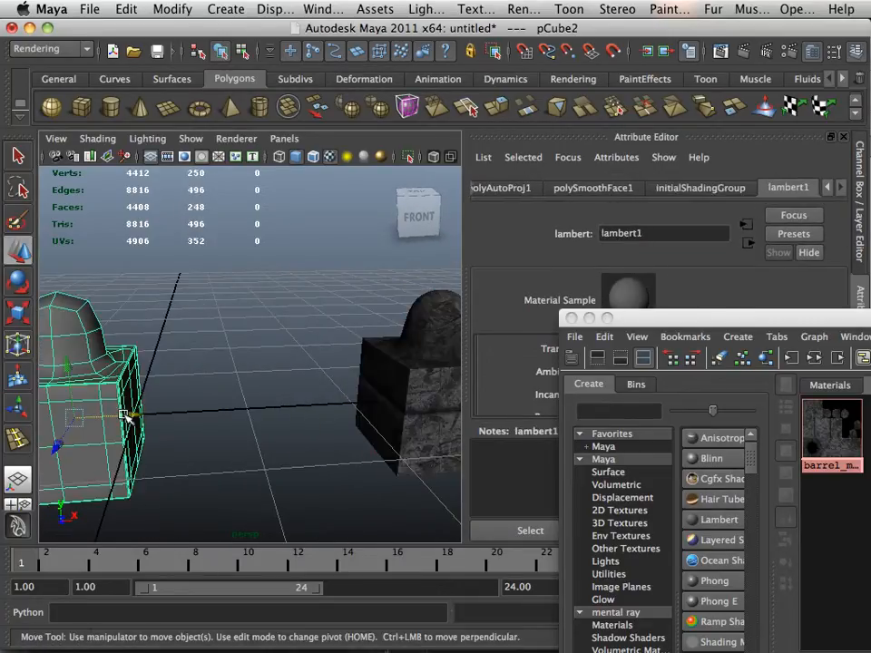
right_click(124, 313)
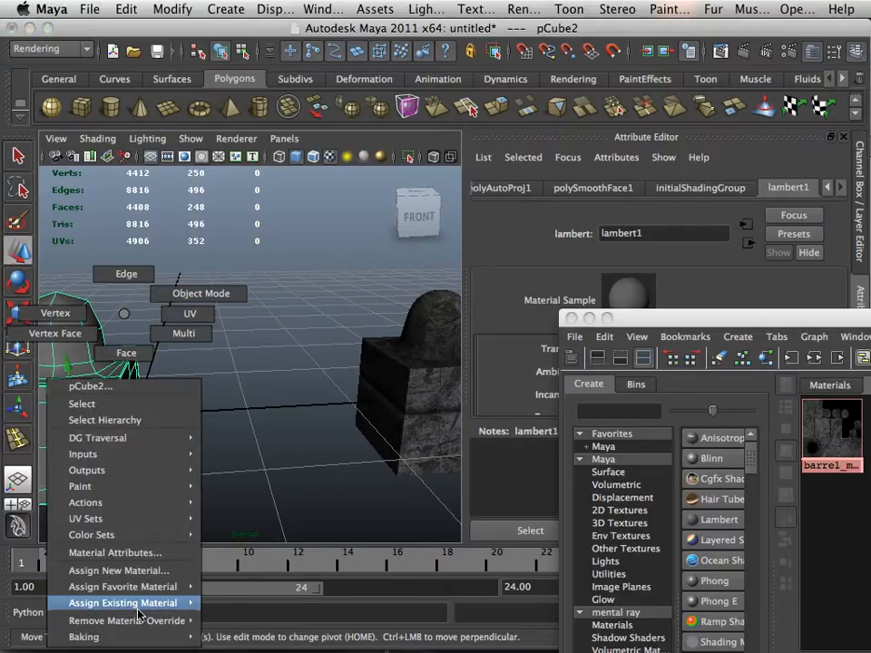
mouse_move(141, 614)
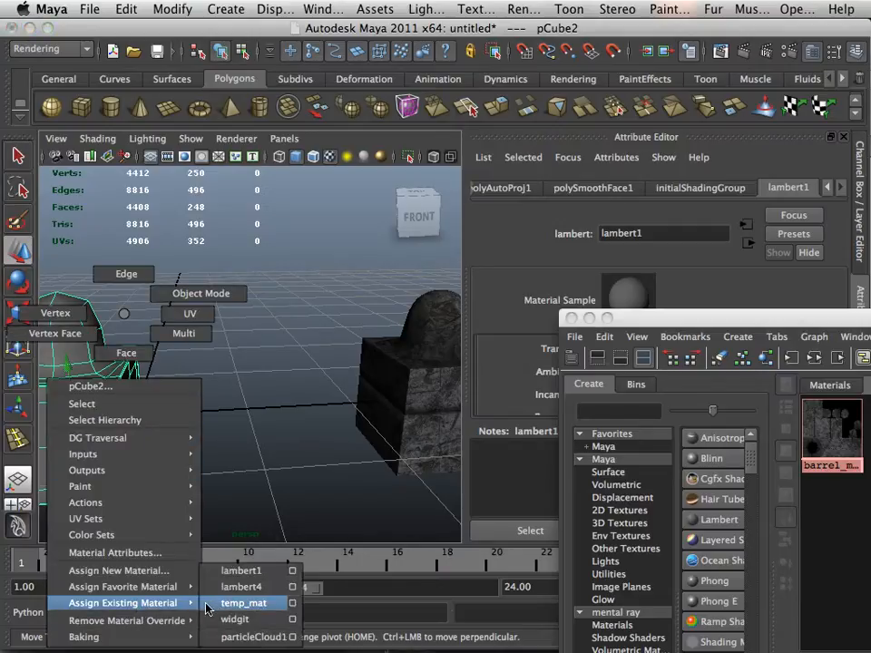
click(241, 602)
click(200, 457)
drag(200, 457, 155, 375)
click(155, 375)
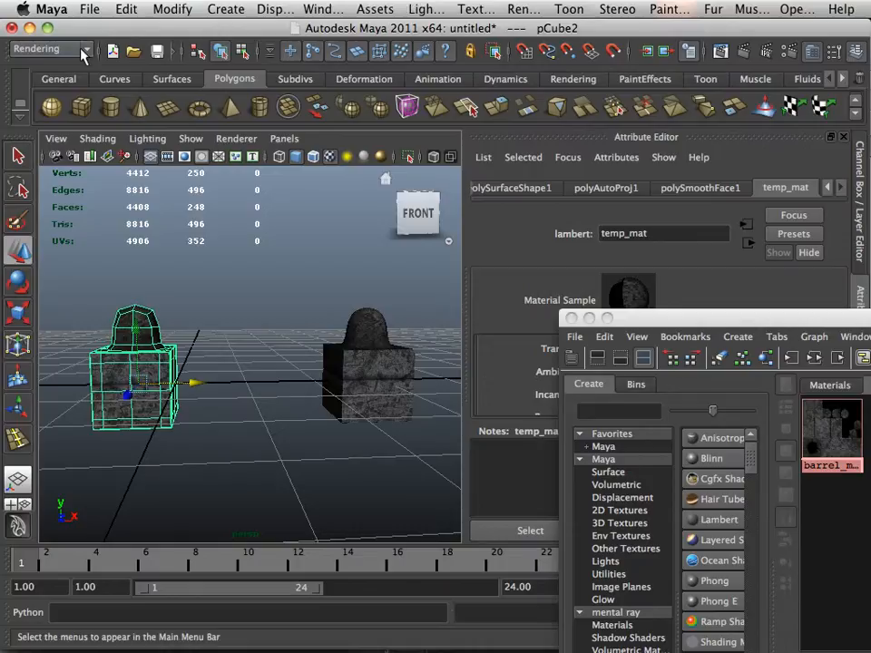
Switch to the Polygons menu set and soften the edges of the pCube2 model.
click(55, 48)
click(74, 79)
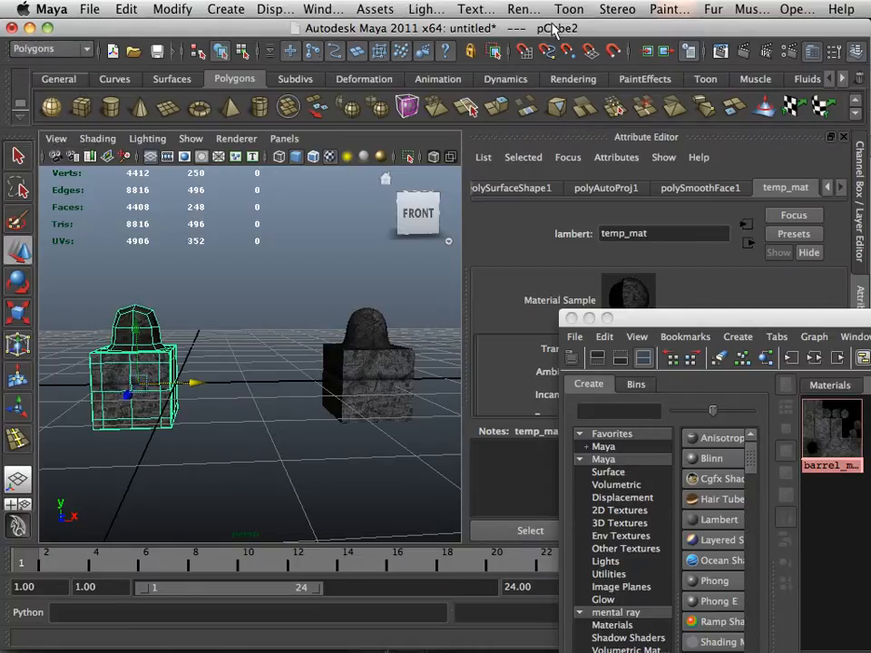
click(566, 11)
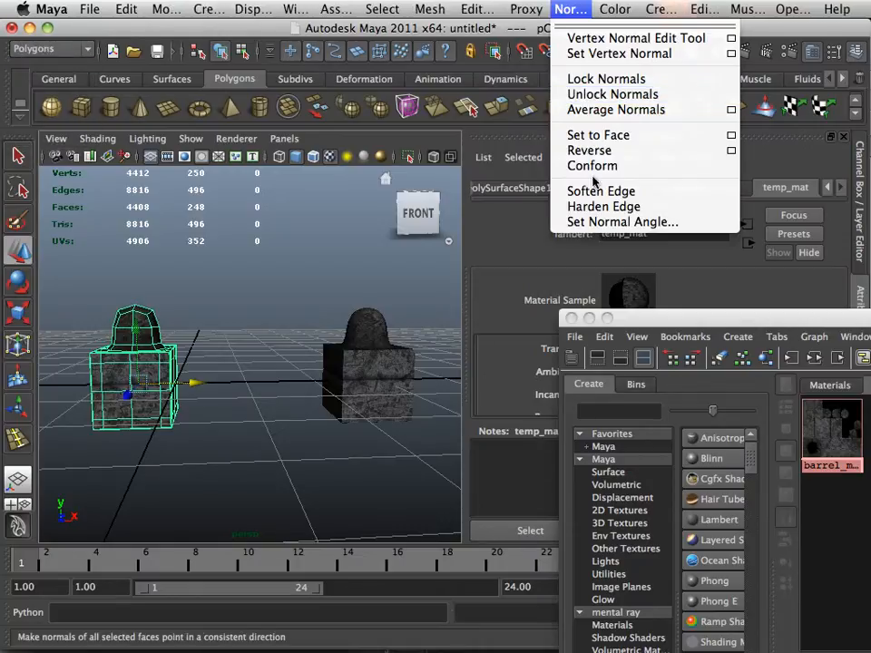
click(583, 190)
click(254, 324)
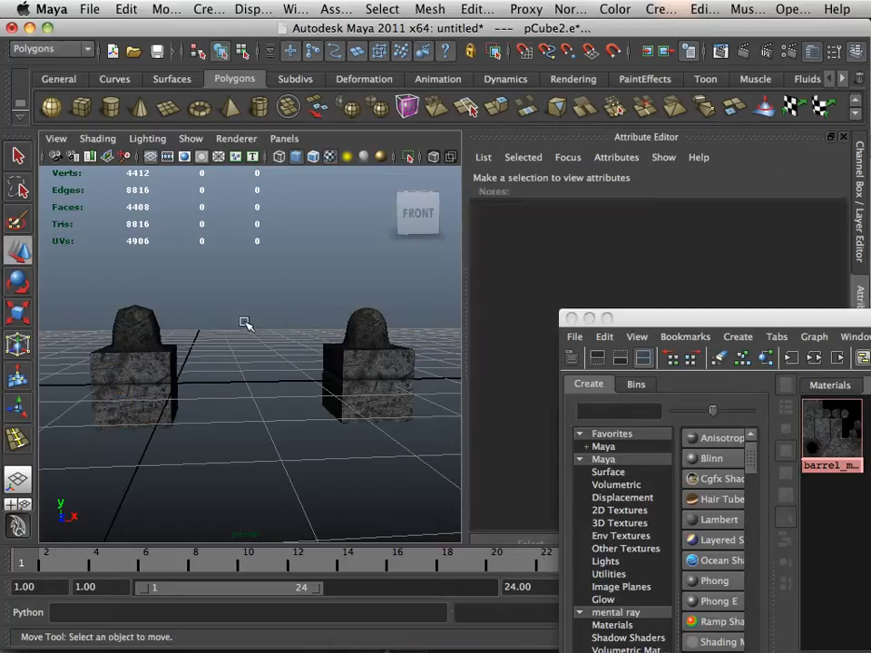
Move the pCube2 model along the X axis closer to the high-poly pCube3 model.
drag(237, 313, 189, 359)
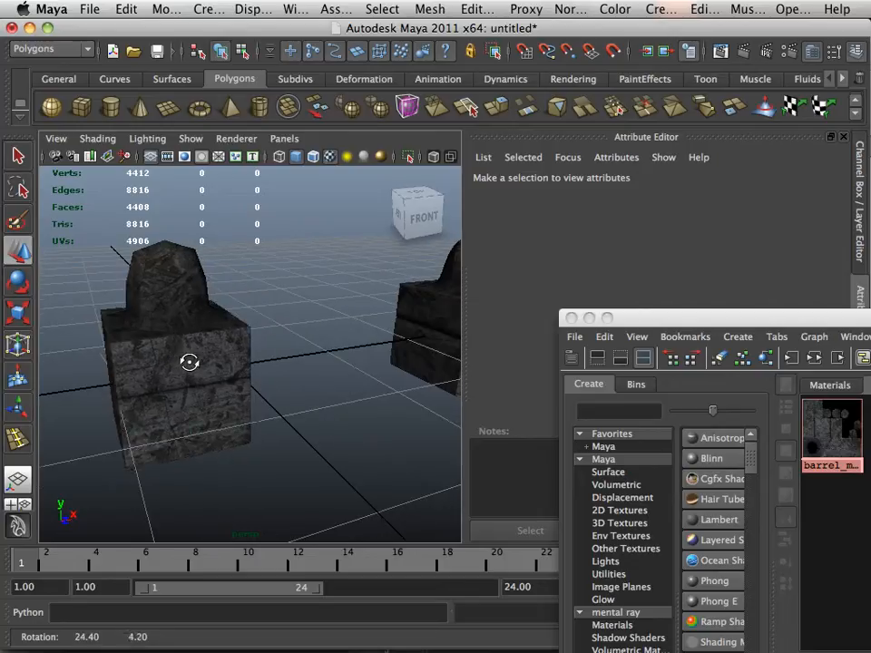
click(165, 346)
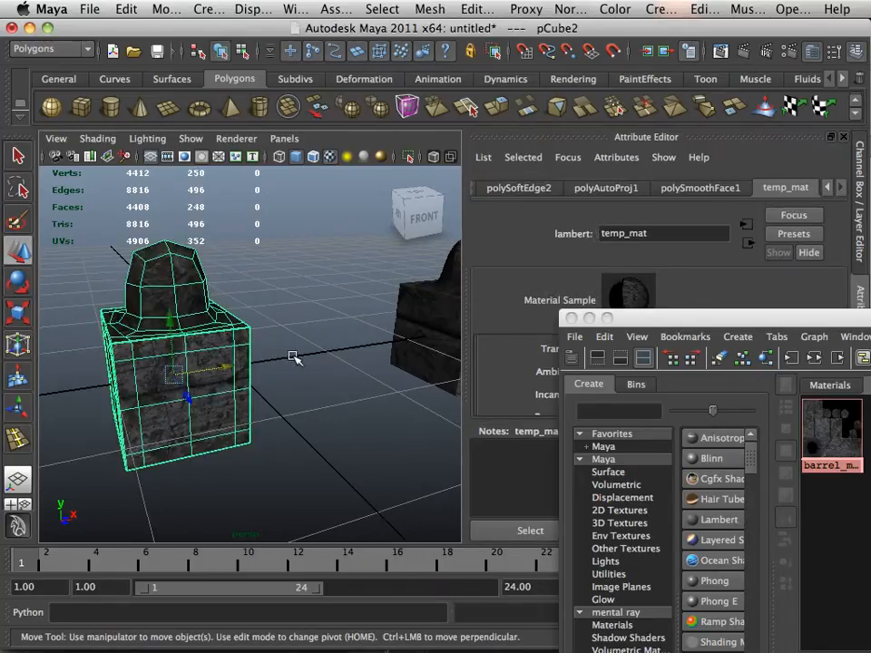
drag(231, 364, 253, 379)
click(274, 386)
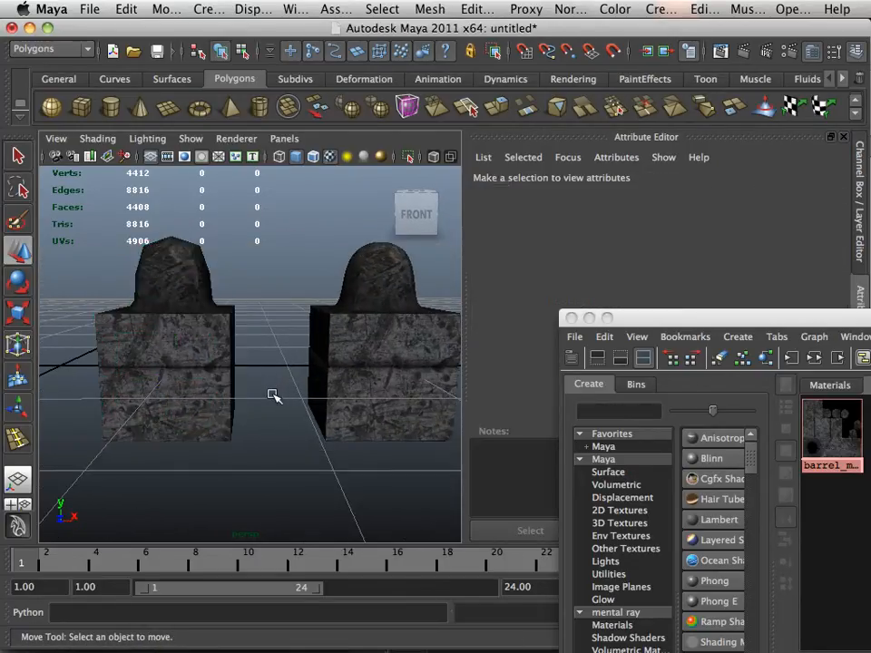
Select pCube2 and pCube3 in turn to compare their polygon counts and textured appearance side by side.
drag(252, 276, 145, 457)
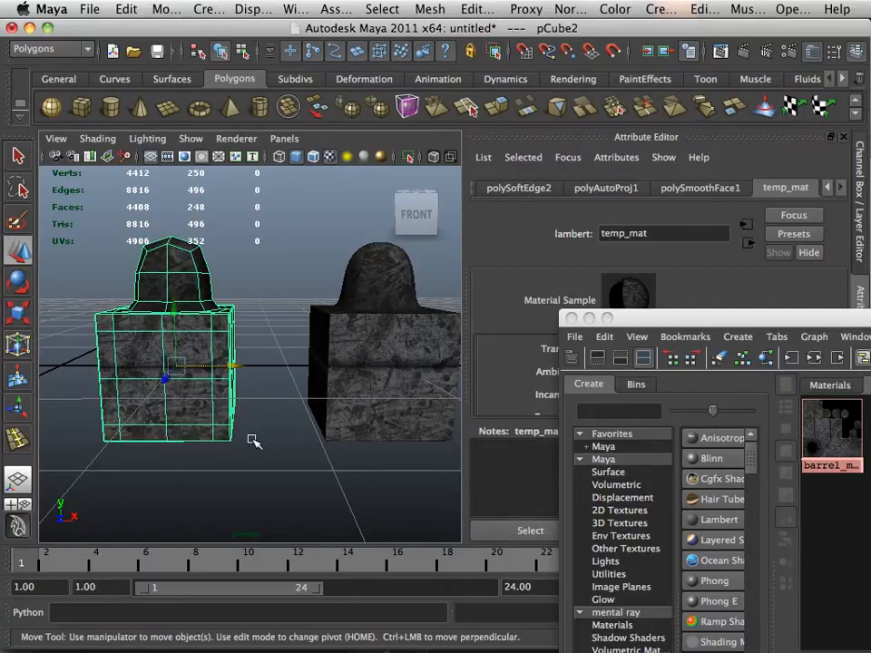
drag(384, 373, 415, 519)
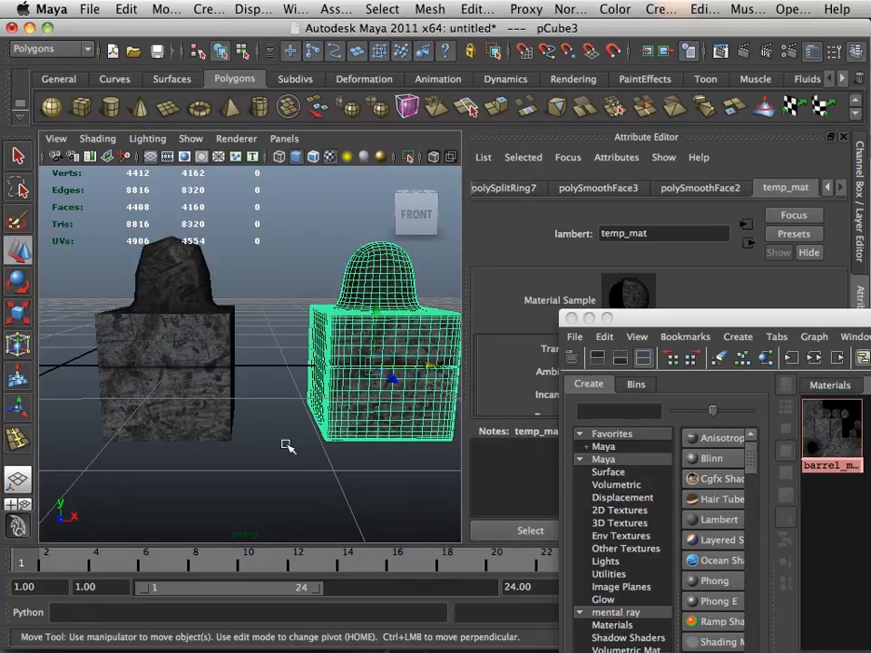
click(197, 321)
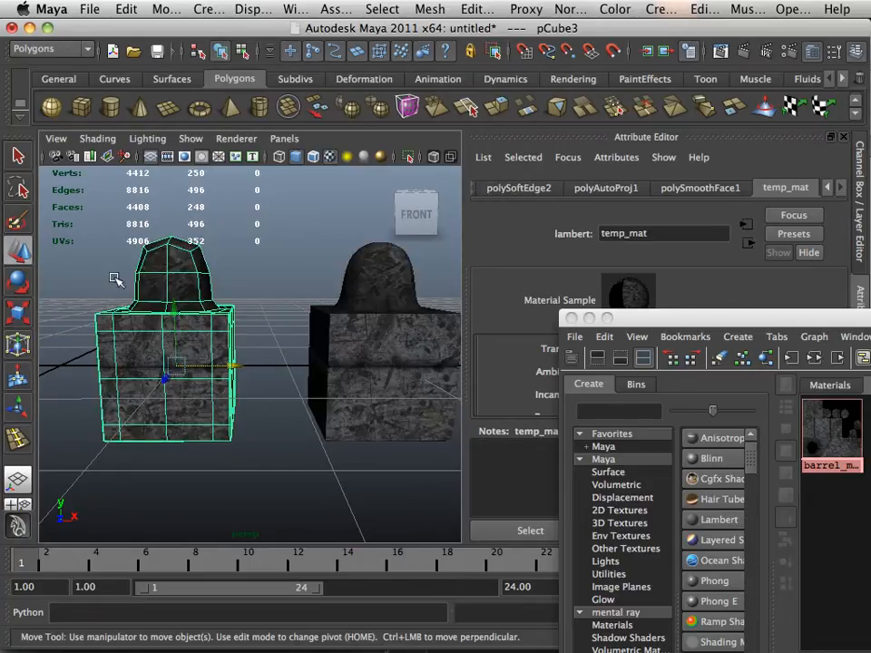
click(246, 327)
mouse_move(254, 342)
mouse_down()
mouse_move(235, 346)
mouse_move(250, 343)
mouse_up()
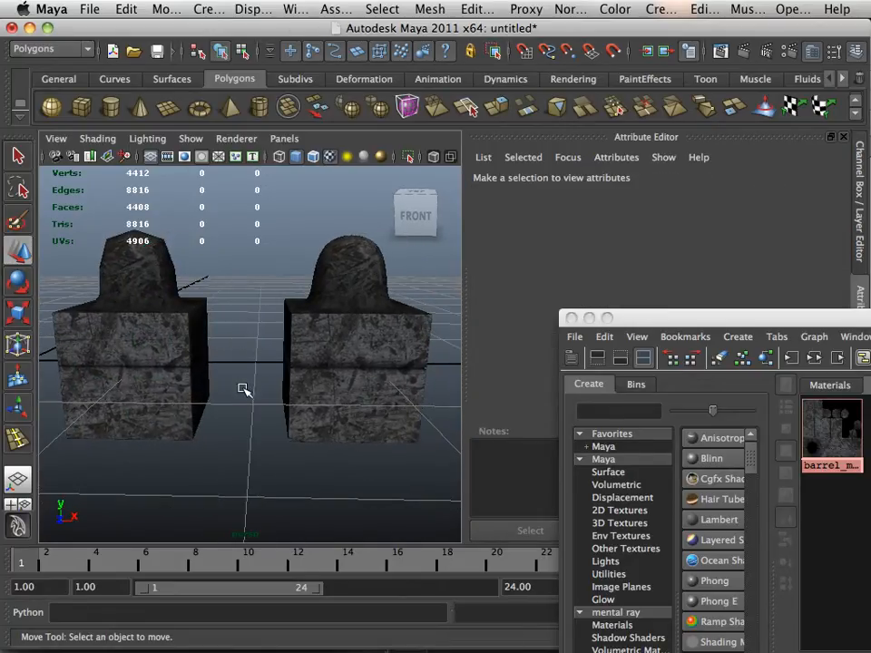
drag(245, 389, 215, 365)
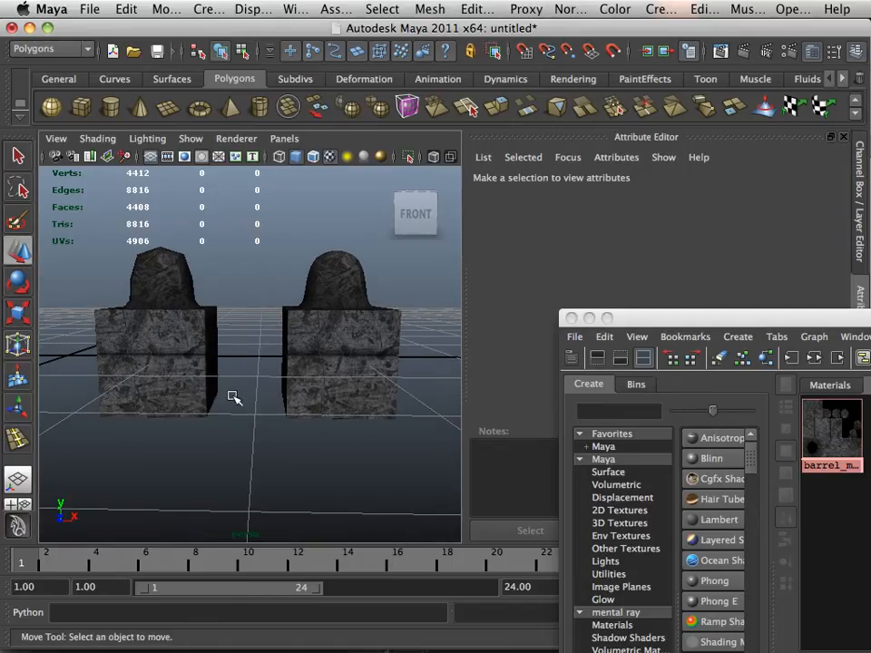